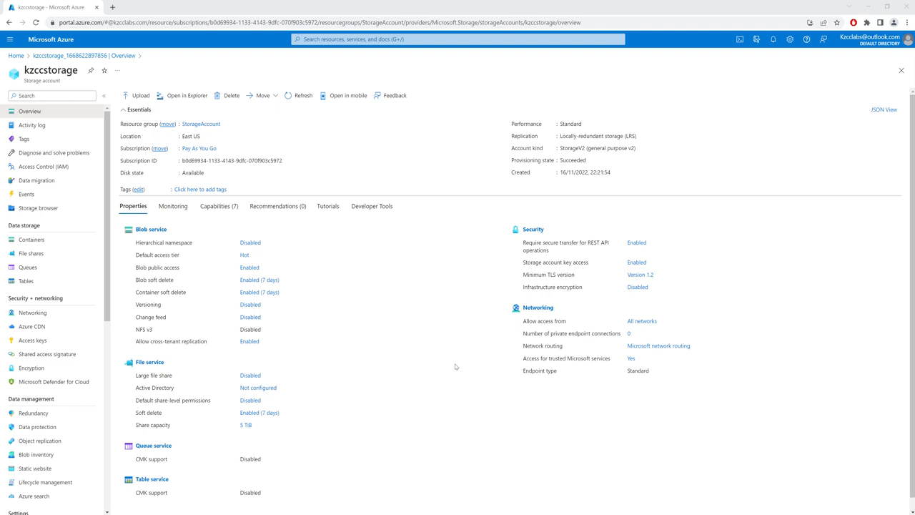
Create a file share named kzccfs in the kzccstorage storage account
left_click(44, 257)
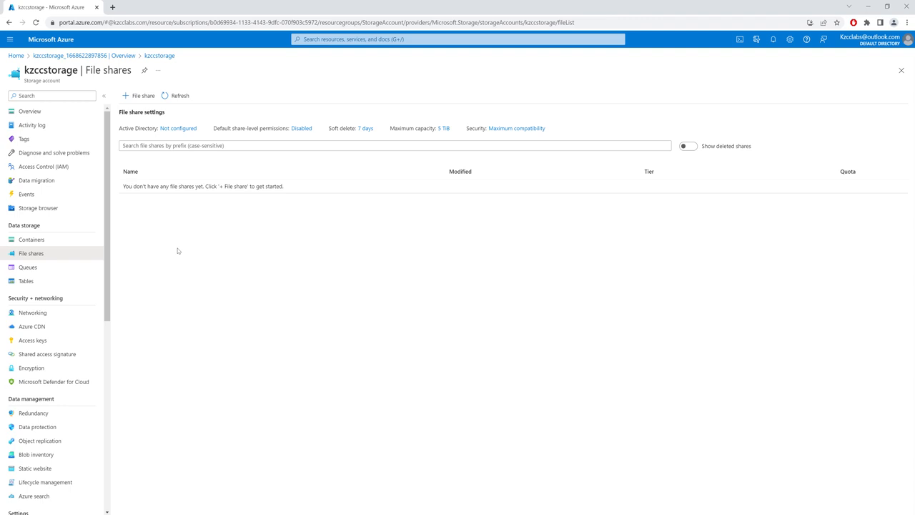
left_click(137, 96)
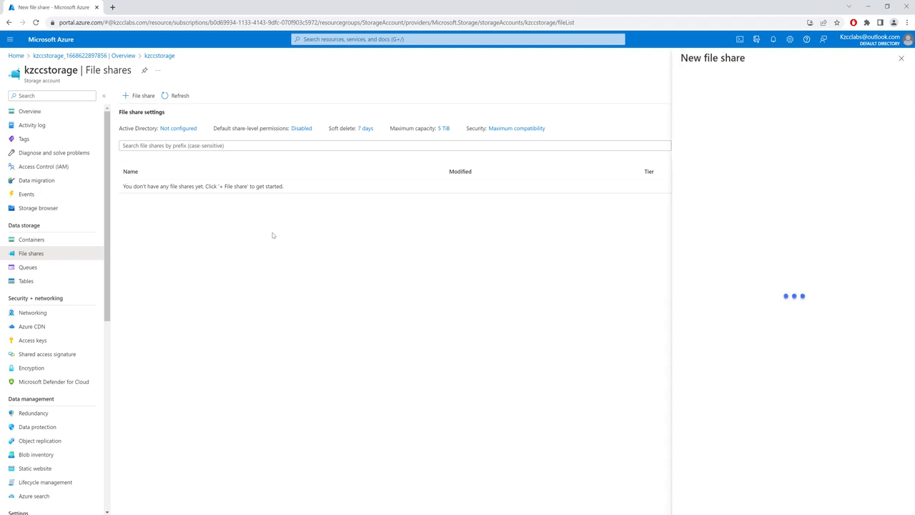
type("kzccfs")
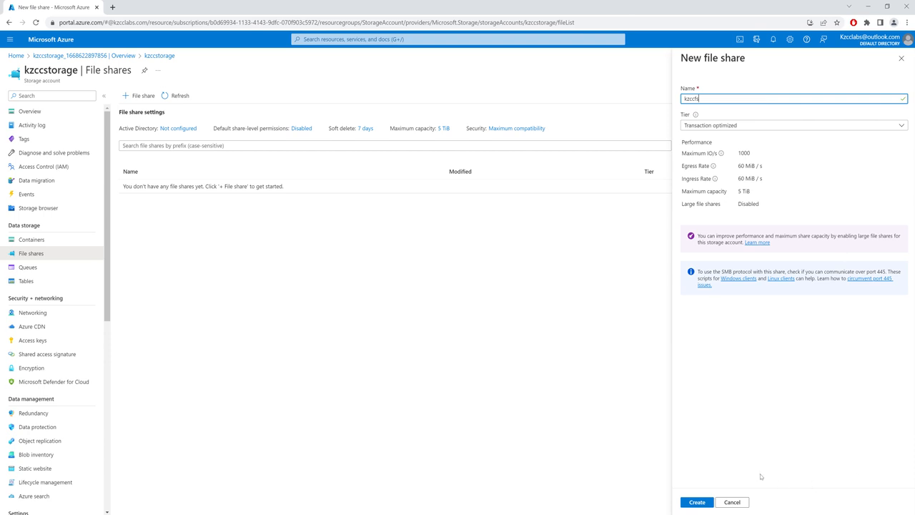
left_click(703, 503)
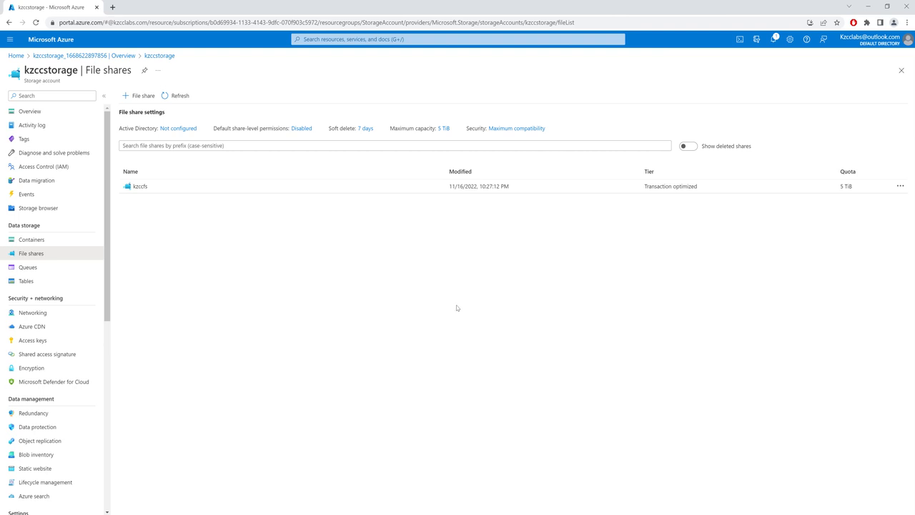
Upload Test Upload.txt to the kzccfs file share with overwriting of existing files enabled
left_click(140, 187)
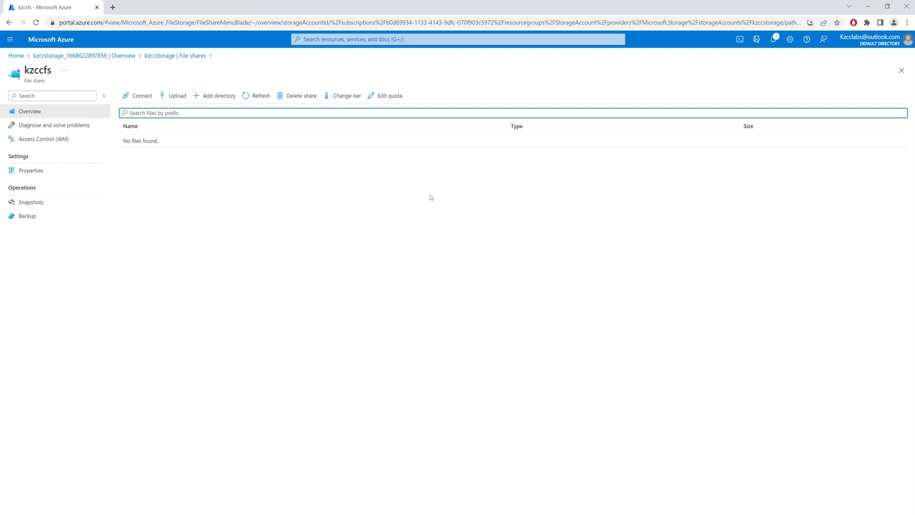
left_click(173, 97)
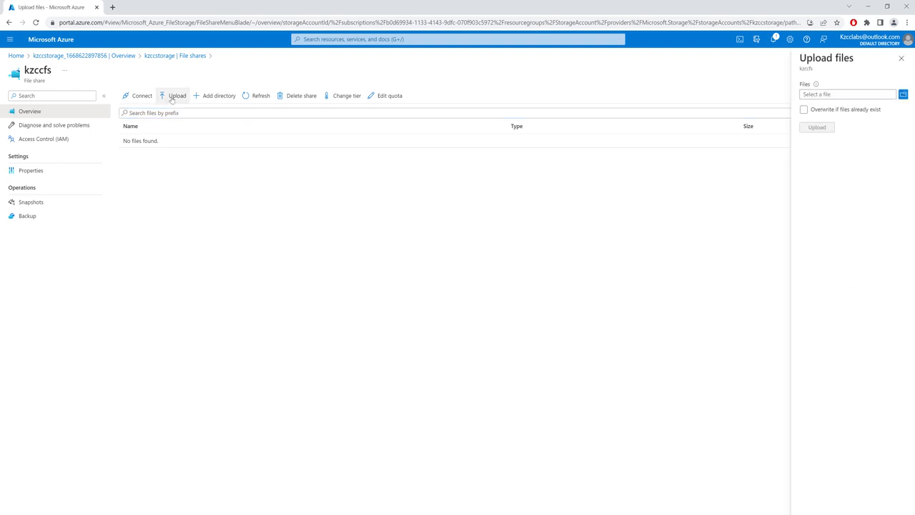
left_click(902, 94)
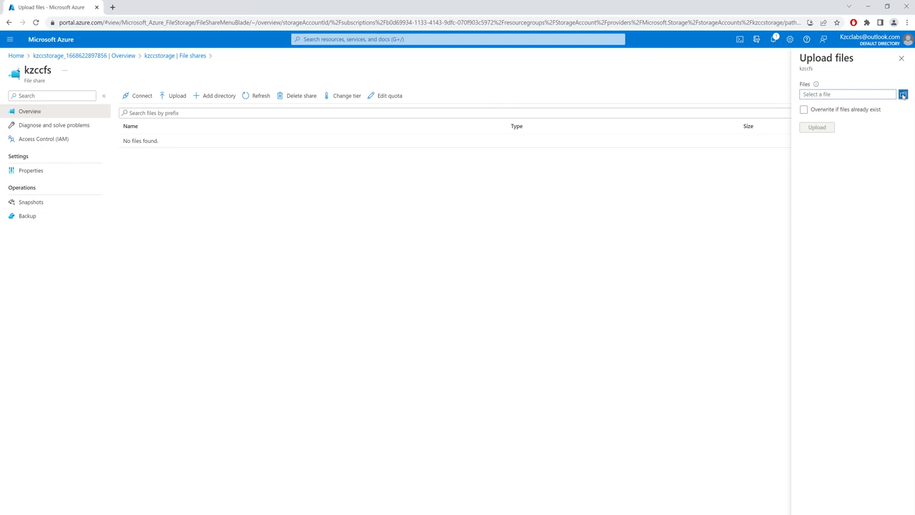
double_click(129, 75)
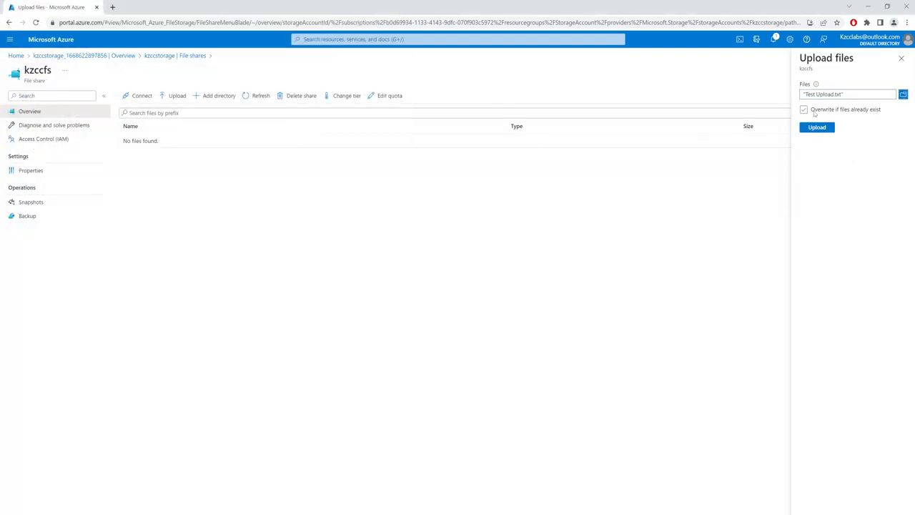
left_click(818, 129)
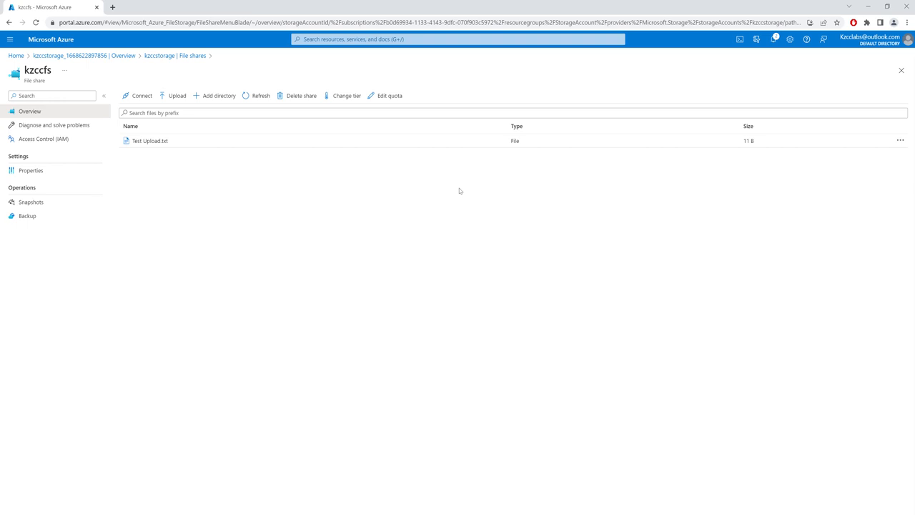
Generate the Windows connection script for kzccfs with drive letter Z and storage account key authentication, and copy the whole script
left_click(136, 96)
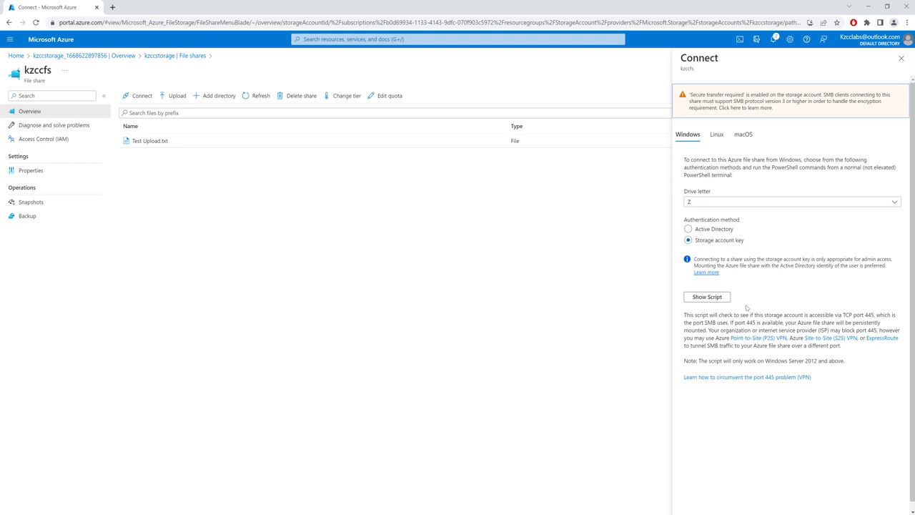
left_click(708, 296)
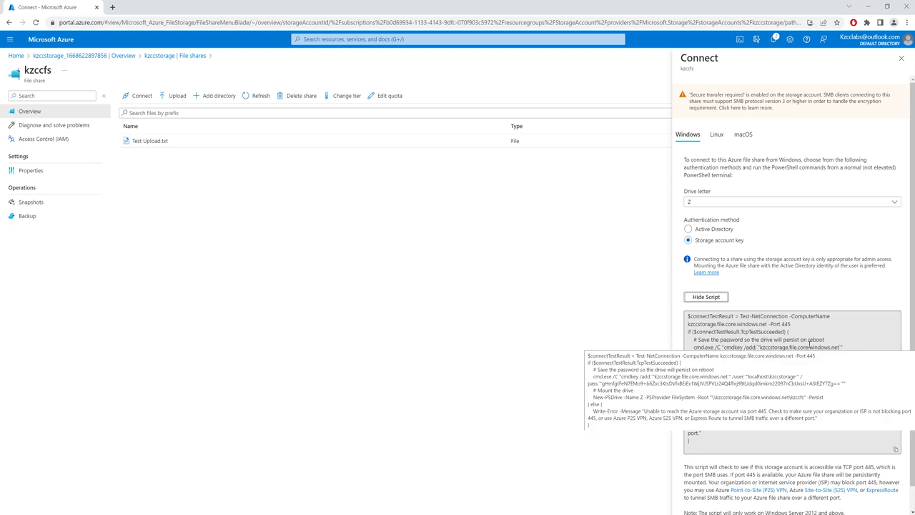
right_click(825, 334)
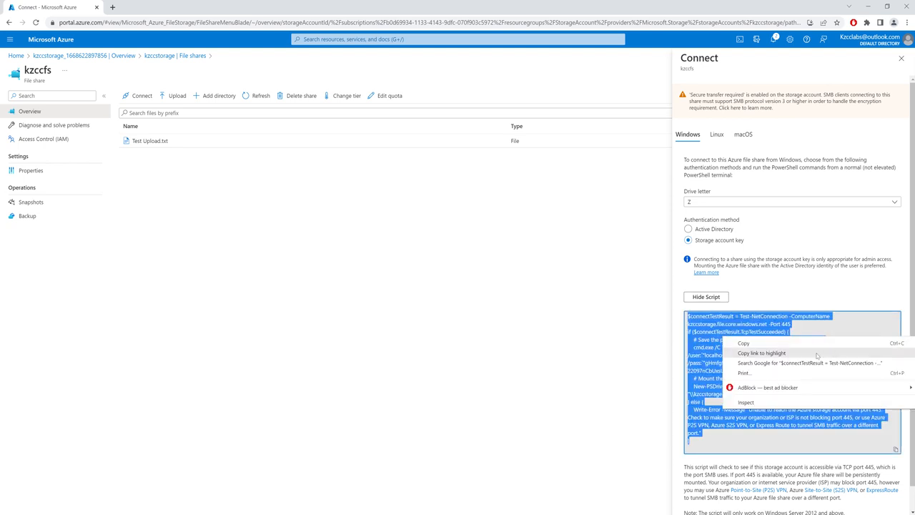
left_click(769, 343)
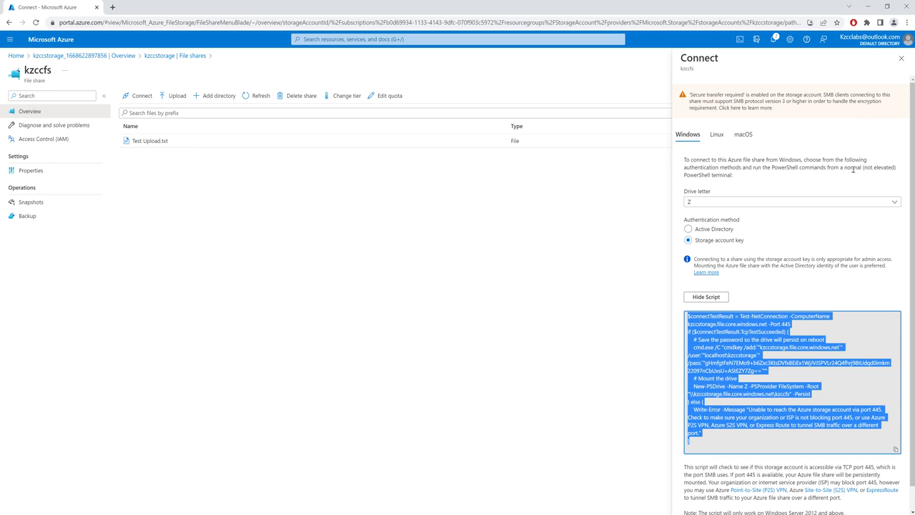
scroll(798, 468, "down", 1)
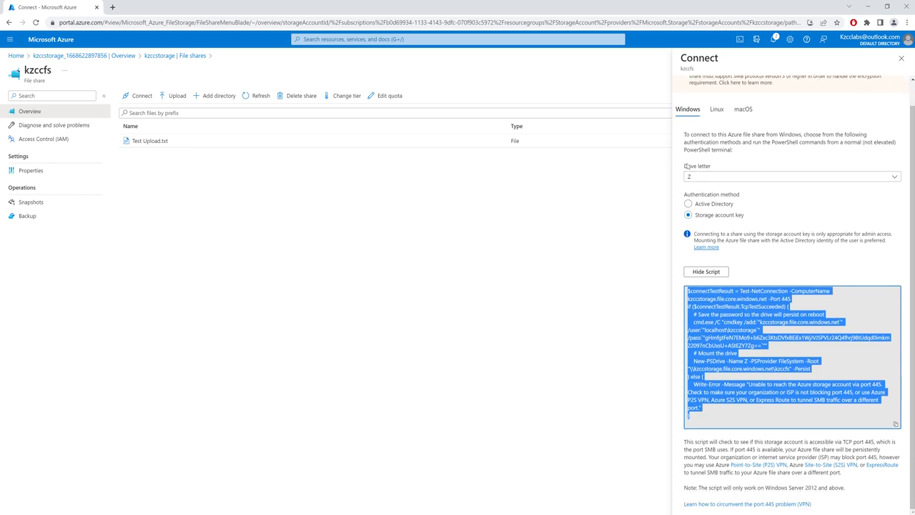
scroll(813, 470, "up", 1)
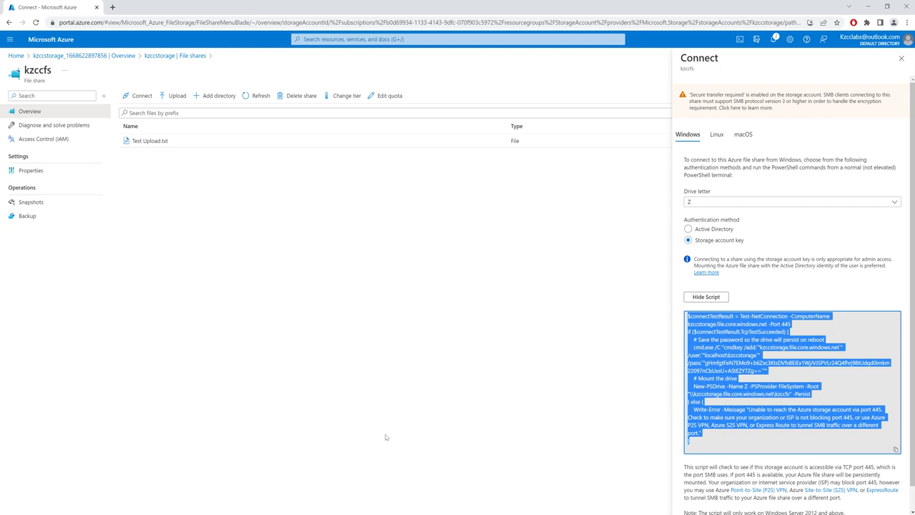
Switch to the Azure VM in VMware Workstation and open both This PC and Windows PowerShell there
left_click(251, 514)
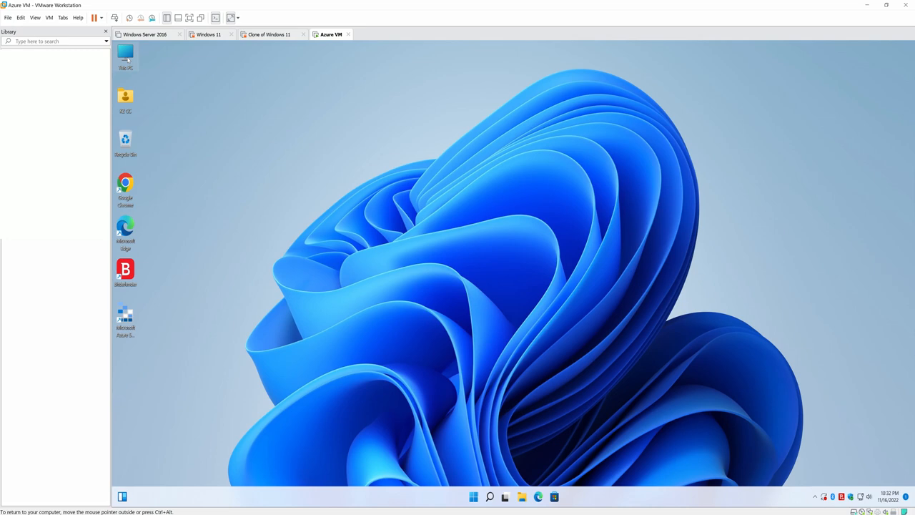
double_click(126, 57)
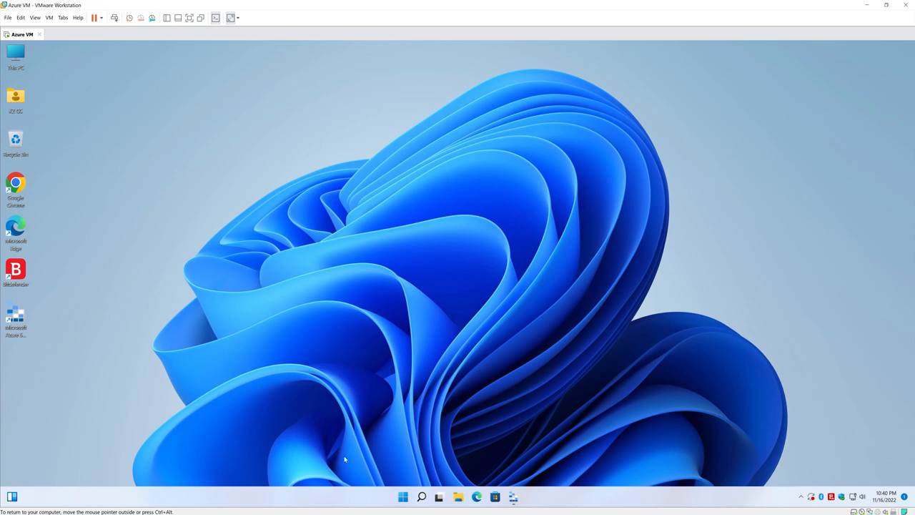
left_click(422, 497)
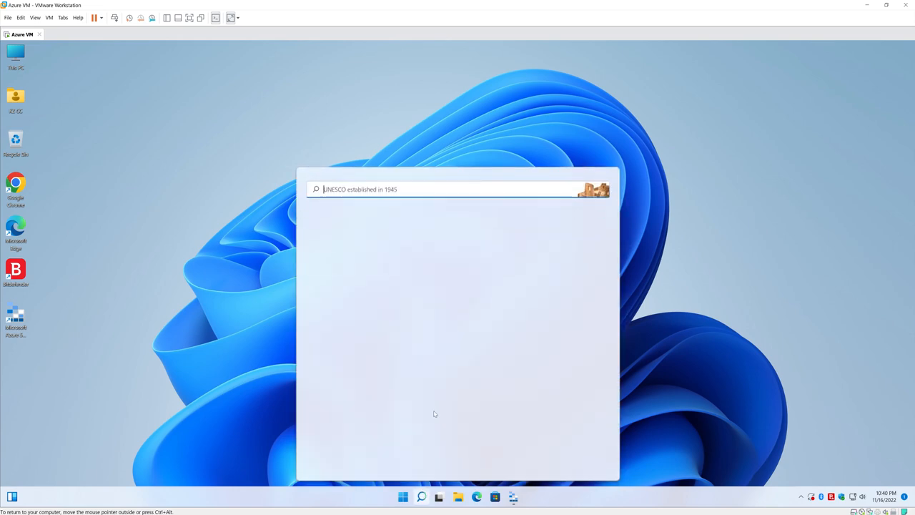
type("power")
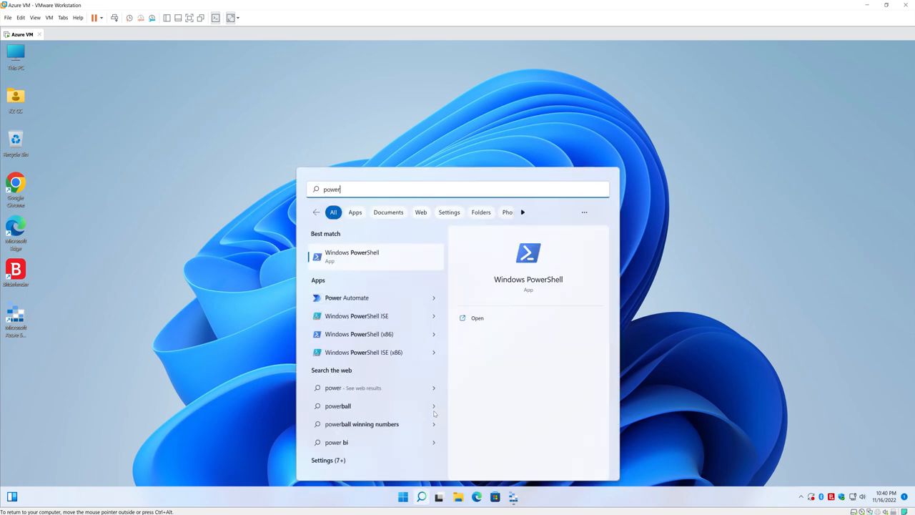
left_click(371, 257)
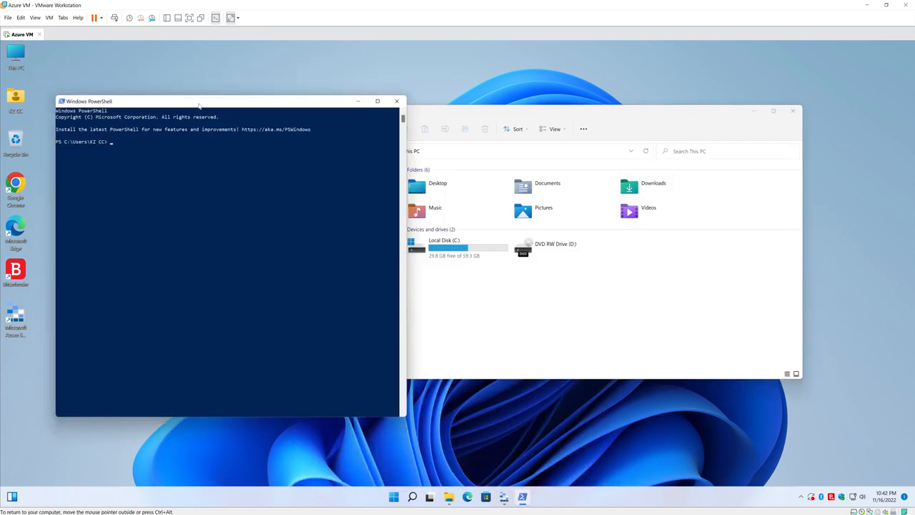
Run the copied connection script, including its storage account key, in PowerShell to mount the file share as drive Z
right_click(199, 105)
mouse_move(228, 174)
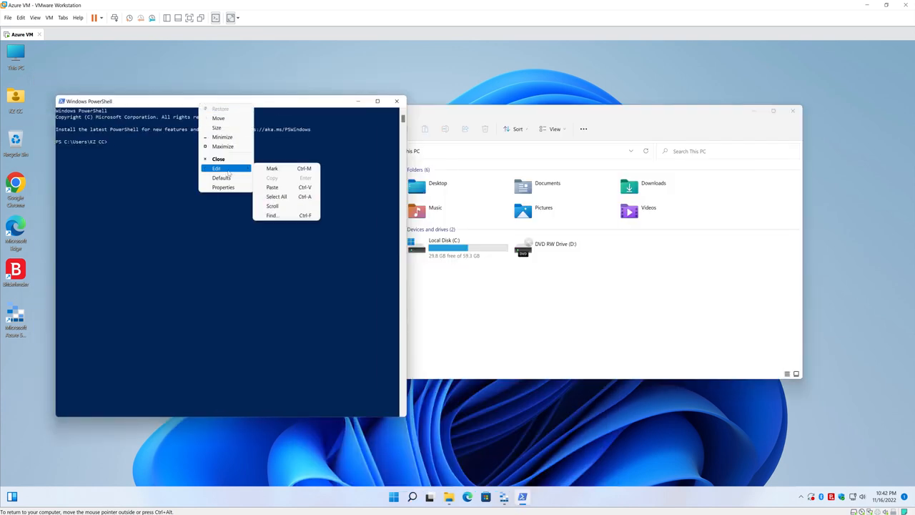
left_click(273, 187)
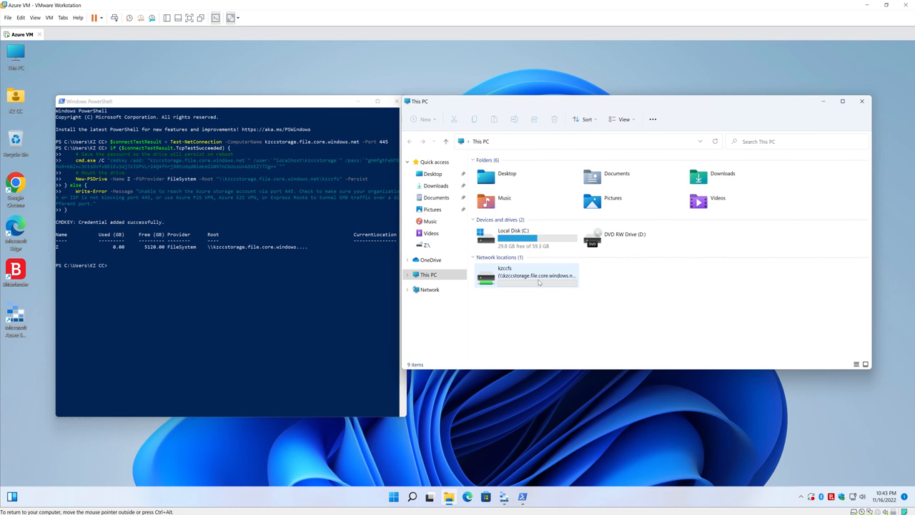
Check the mounted kzccfs network drive by opening its Test Upload file, and close the file and File Explorer
left_click(537, 284)
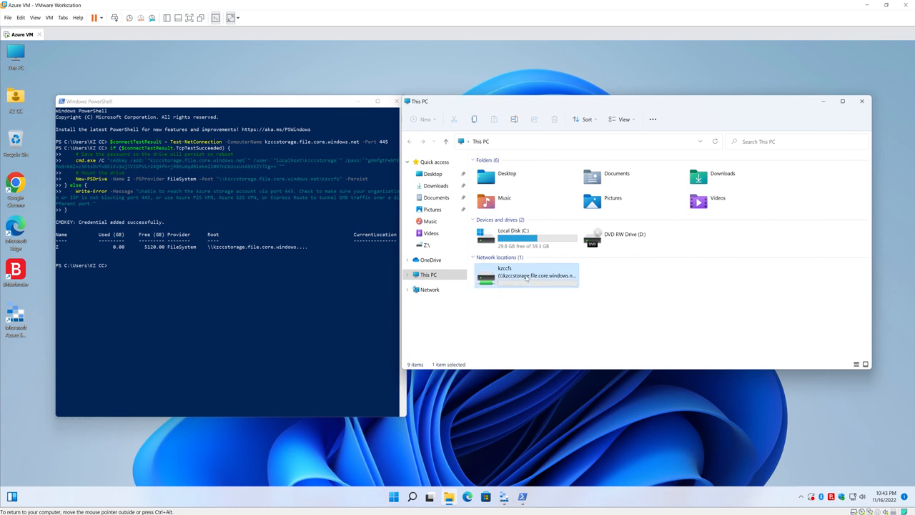
double_click(527, 278)
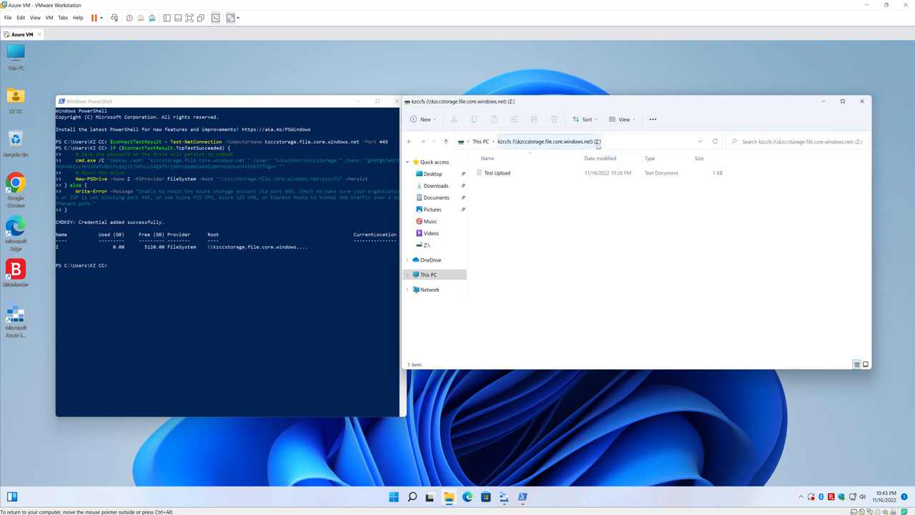
double_click(507, 174)
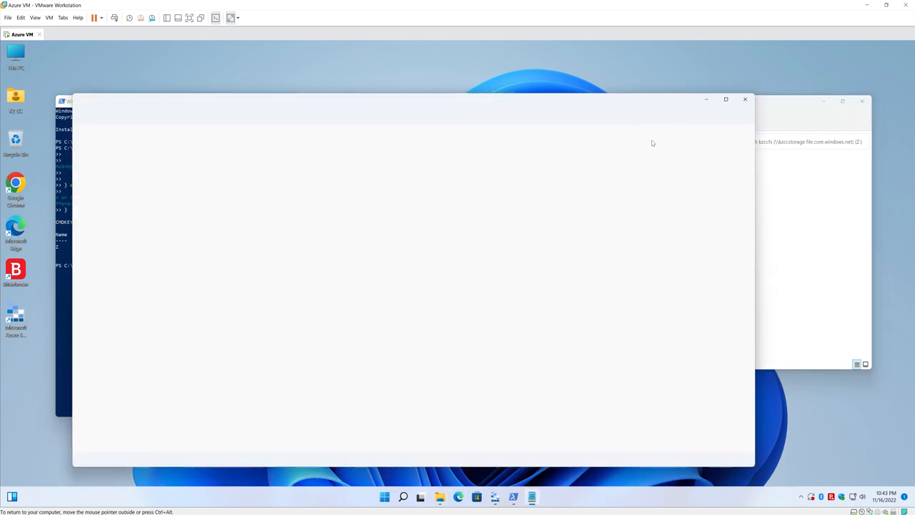
left_click(743, 102)
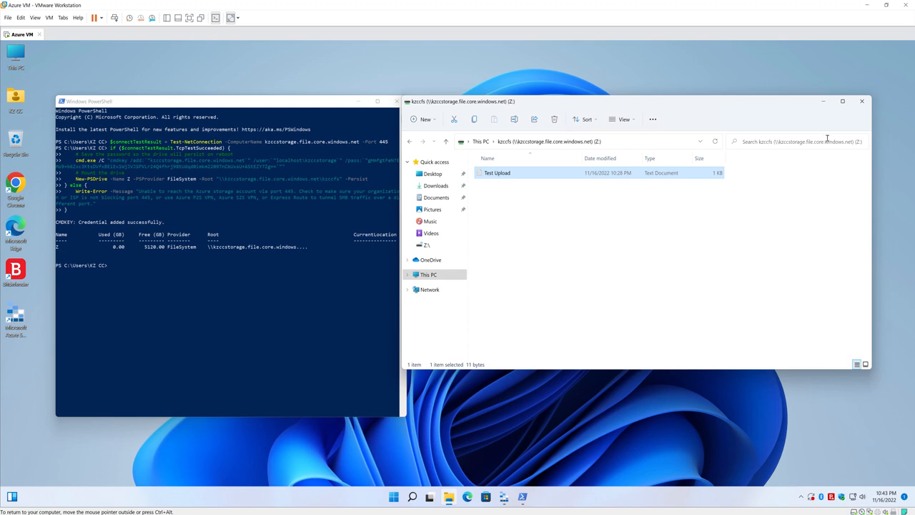
left_click(862, 101)
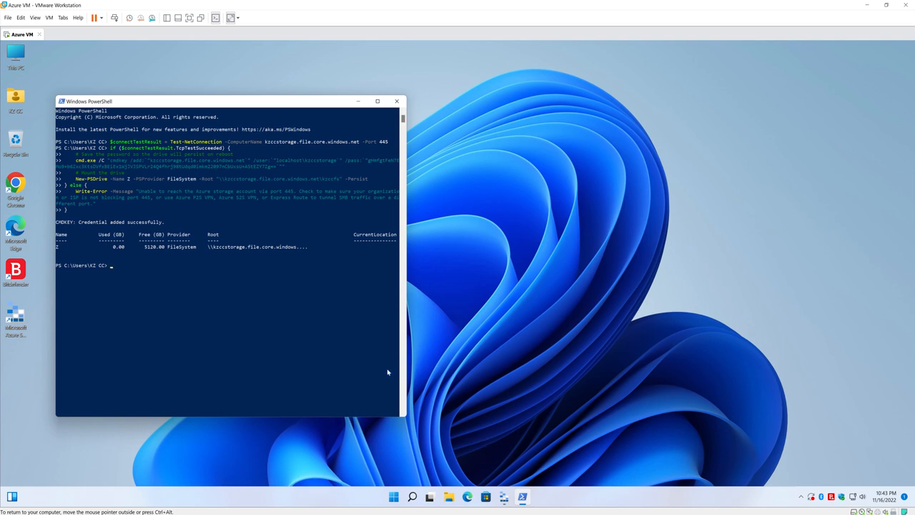
Open Microsoft Azure Storage Explorer and expand Storage Accounts under Emulator & Attached
left_click(22, 317)
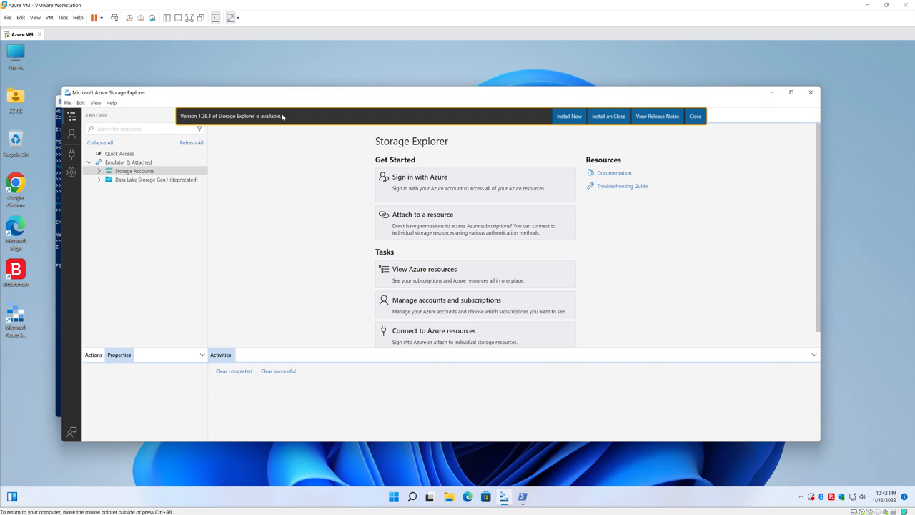
left_click(100, 172)
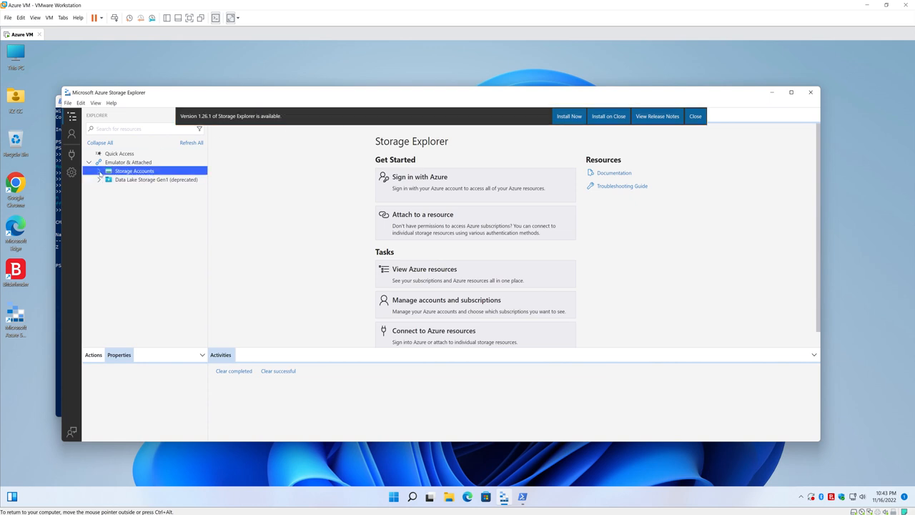
left_click(99, 171)
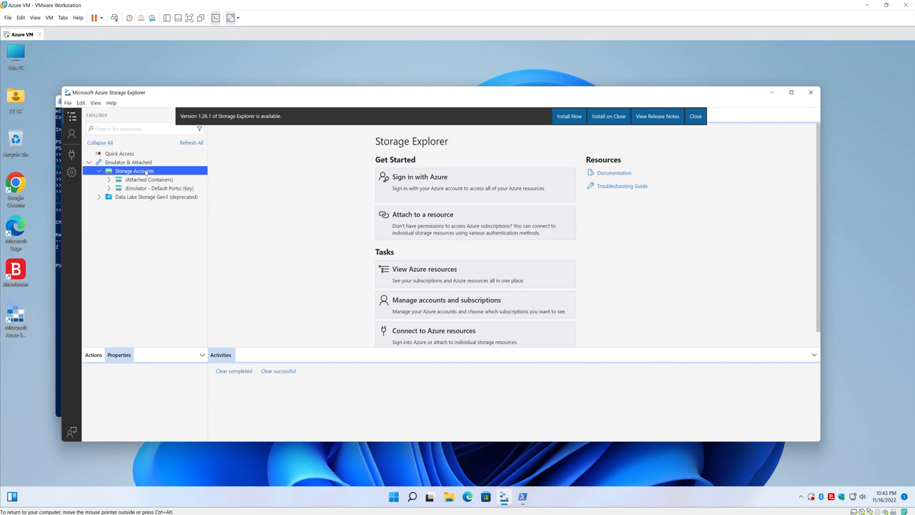
Start connecting to a storage account or service by account name and key, with KZCCSA as the display name
right_click(146, 173)
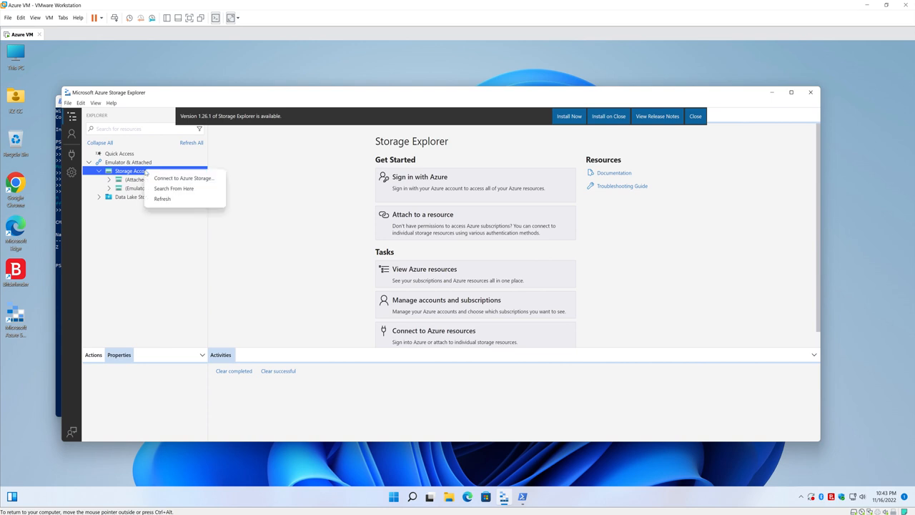
left_click(195, 179)
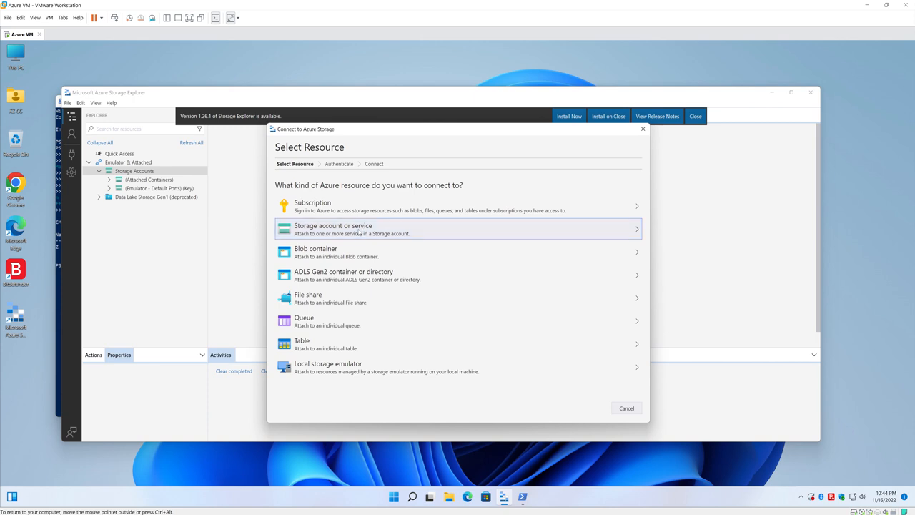
left_click(359, 232)
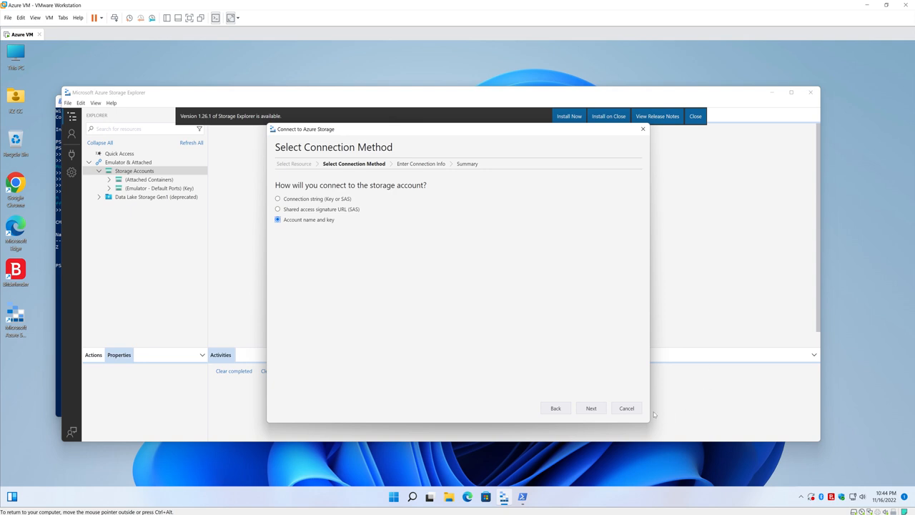
left_click(598, 408)
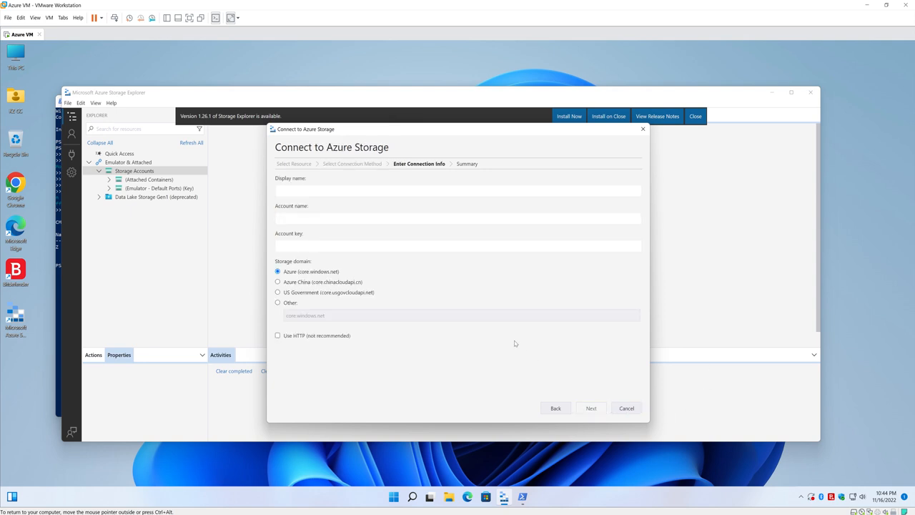
left_click(309, 188)
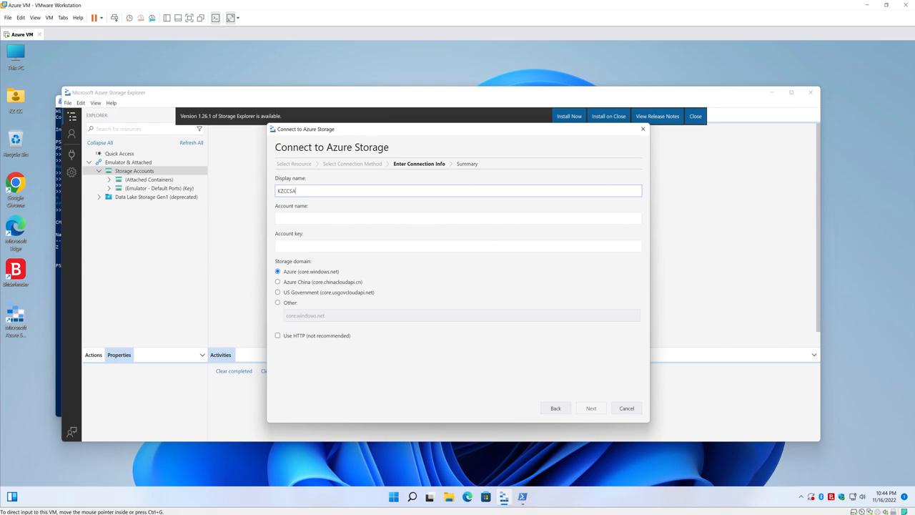
Switch to the Azure portal in Chrome and open the access keys of the kzccstorage storage account
key("alt+Tab")
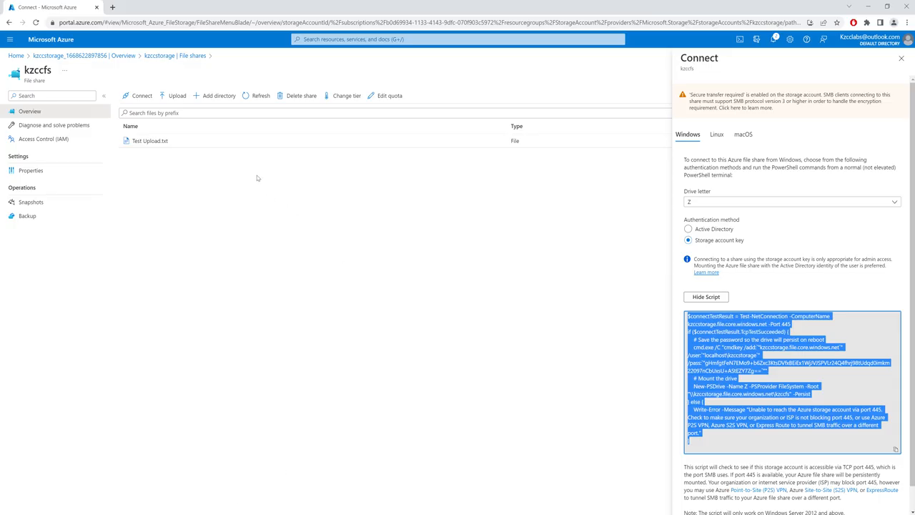
left_click(86, 56)
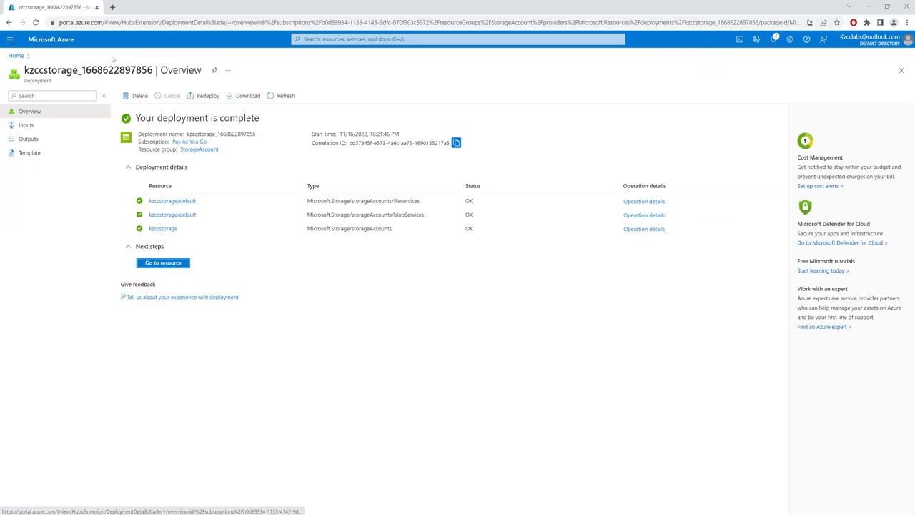
left_click(15, 55)
left_click(436, 93)
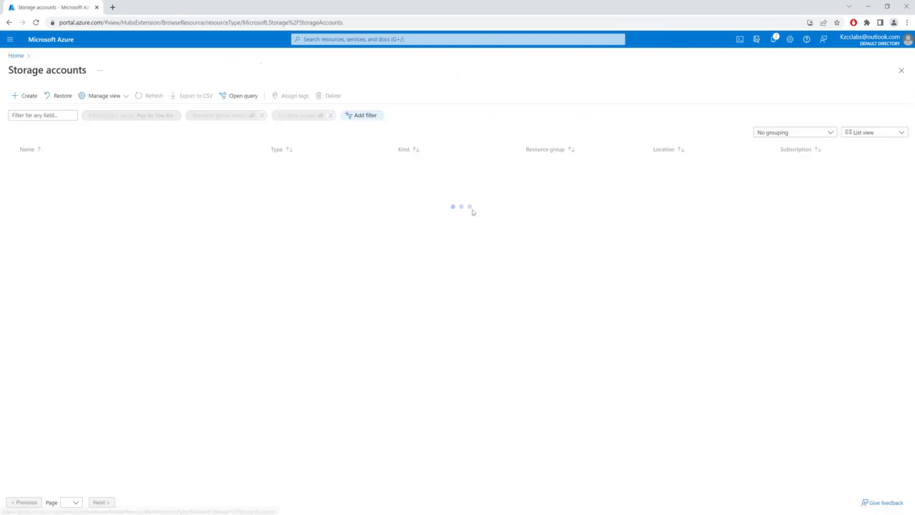
left_click(43, 165)
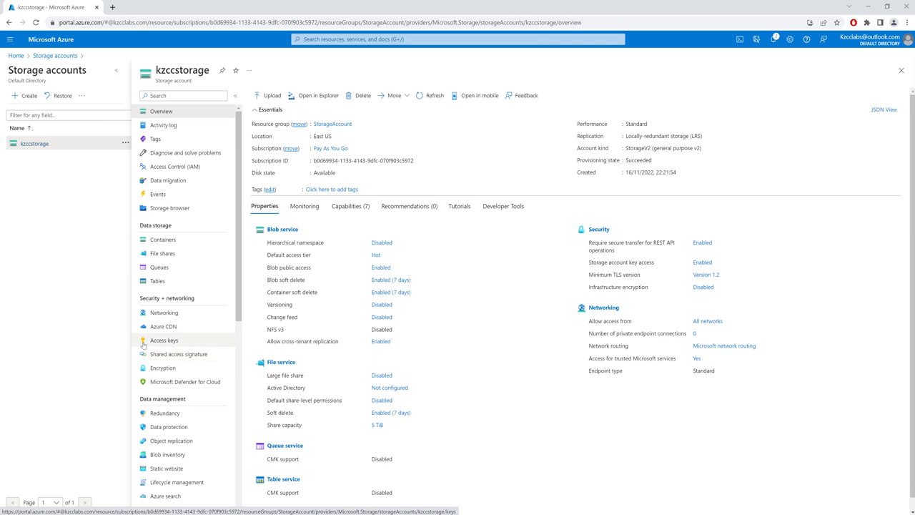
left_click(180, 343)
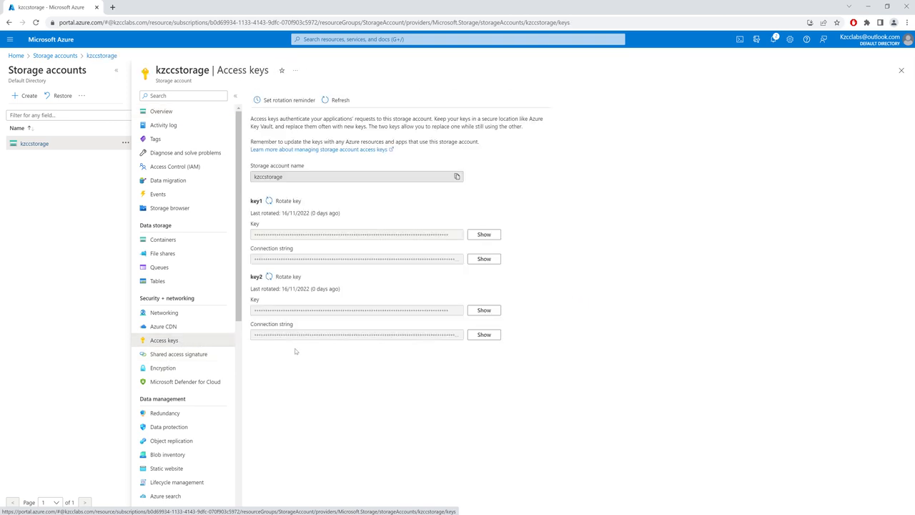
Copy the storage account name kzccstorage and enter it as the account name in Storage Explorer's connection form
left_click(457, 177)
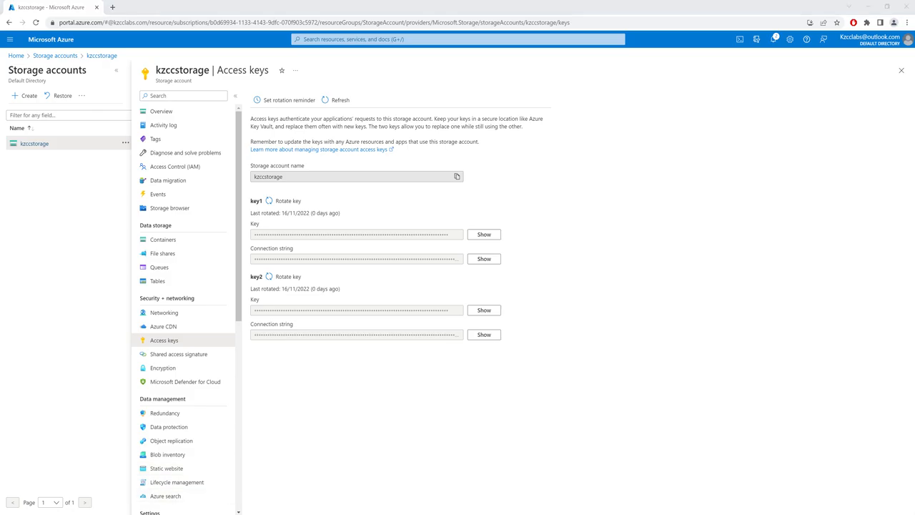
key("alt+Tab")
left_click(305, 218)
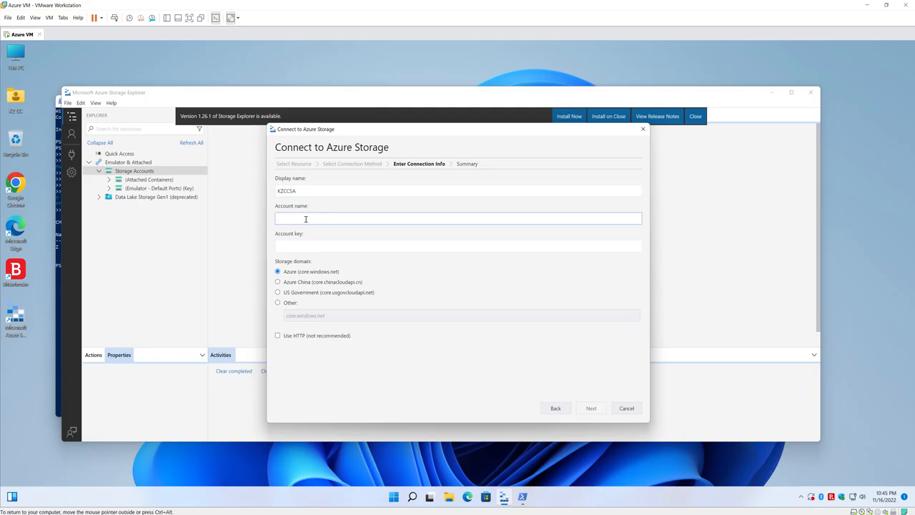
key("ctrl+v")
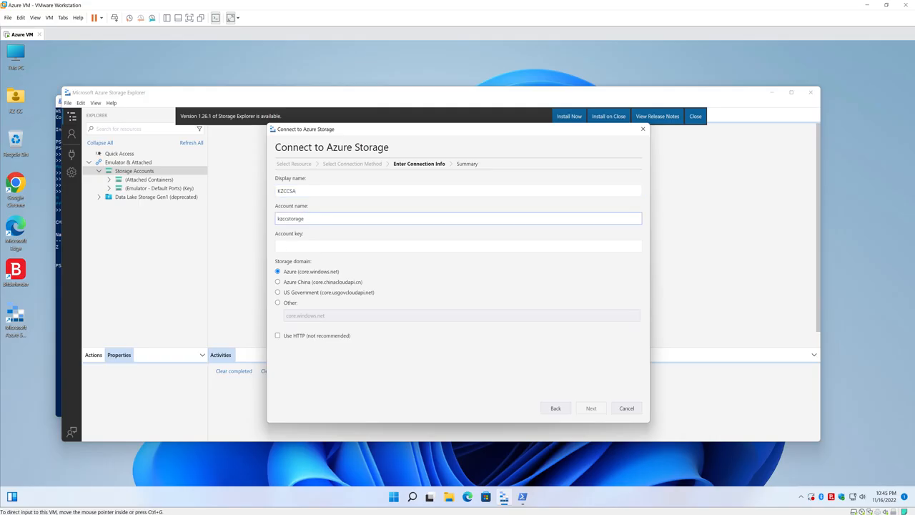
Reveal and copy key1 in the Azure portal, paste it as the account key in Storage Explorer, and complete the connection
key("alt+Tab")
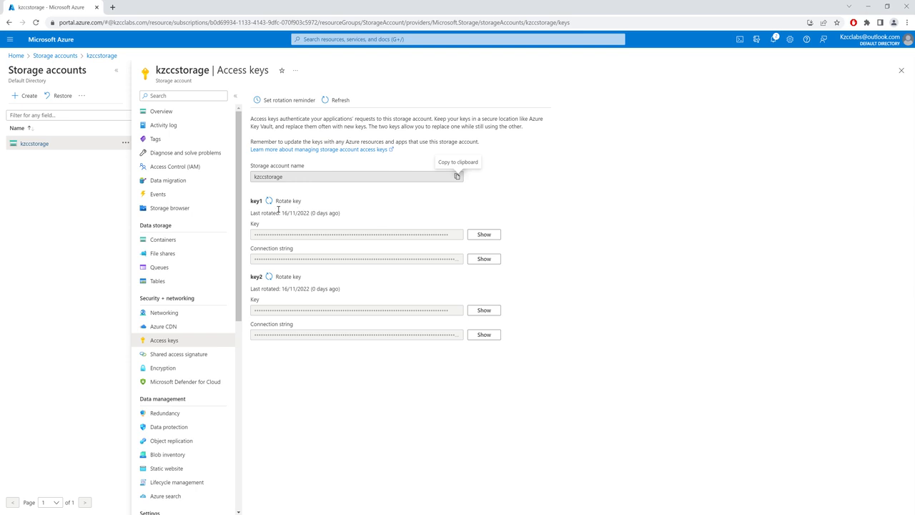
left_click(481, 234)
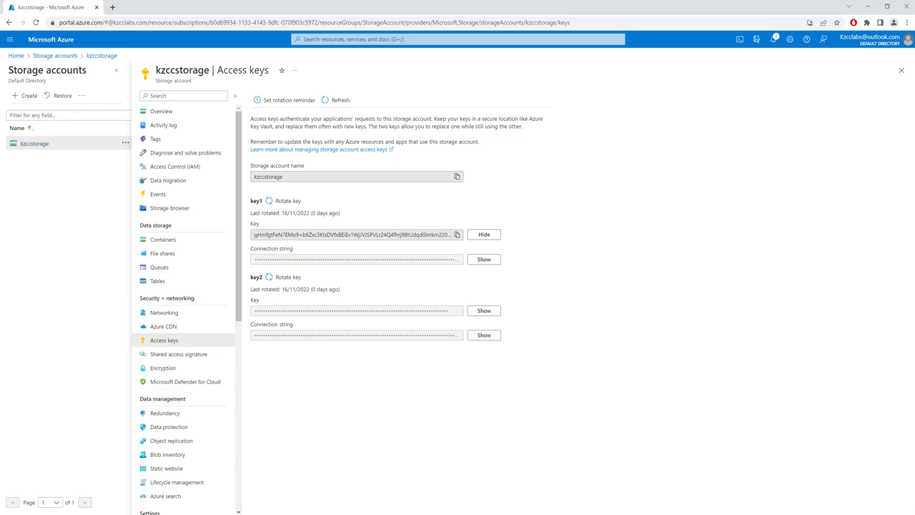
key("alt+Tab")
left_click(312, 248)
key("ctrl+v")
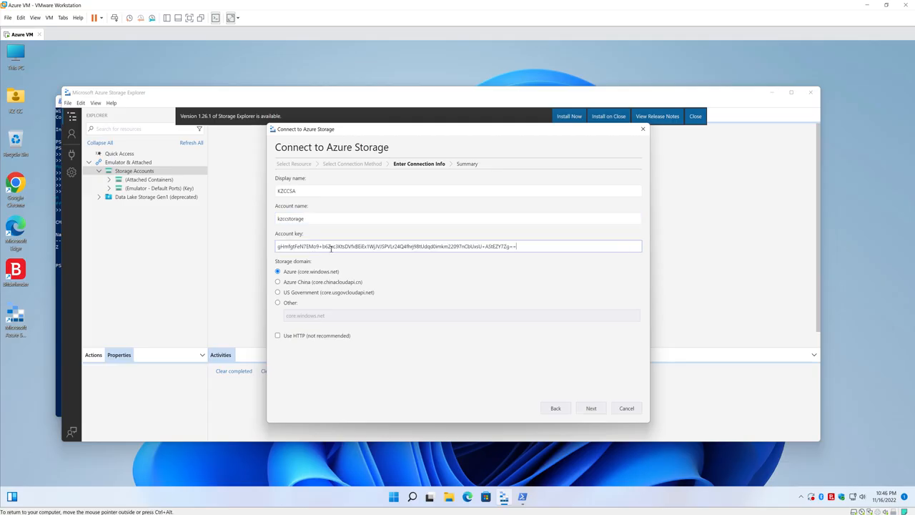
left_click(593, 410)
left_click(594, 409)
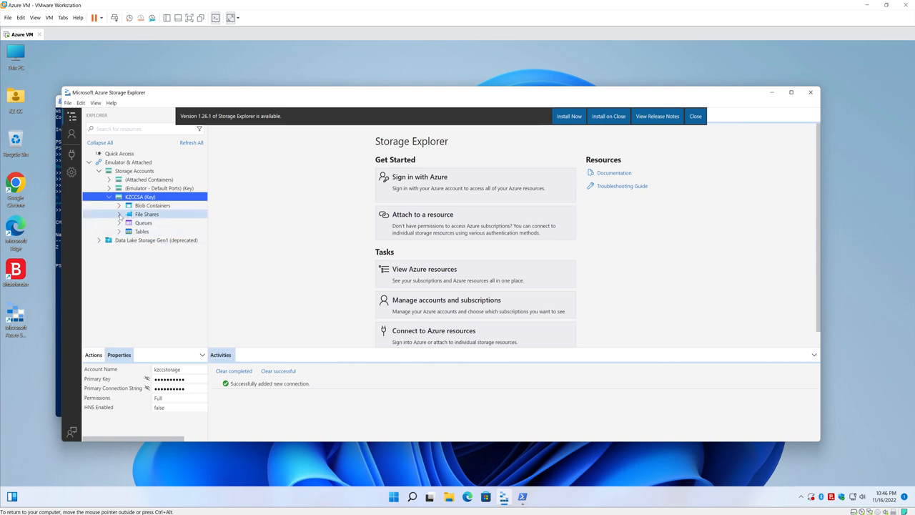
Open the kzccfs file share under KZCCSA, select its Test Upload.txt file, and expand the account's Blob Containers
left_click(120, 215)
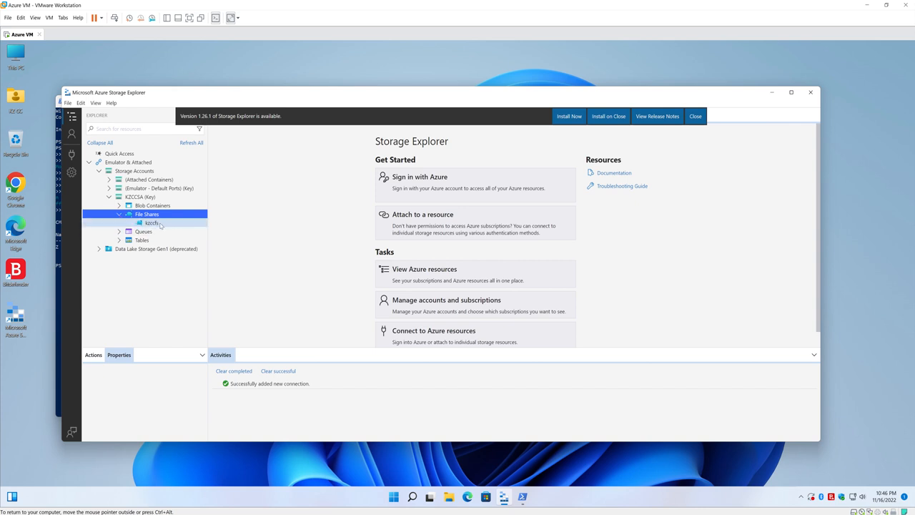
left_click(152, 223)
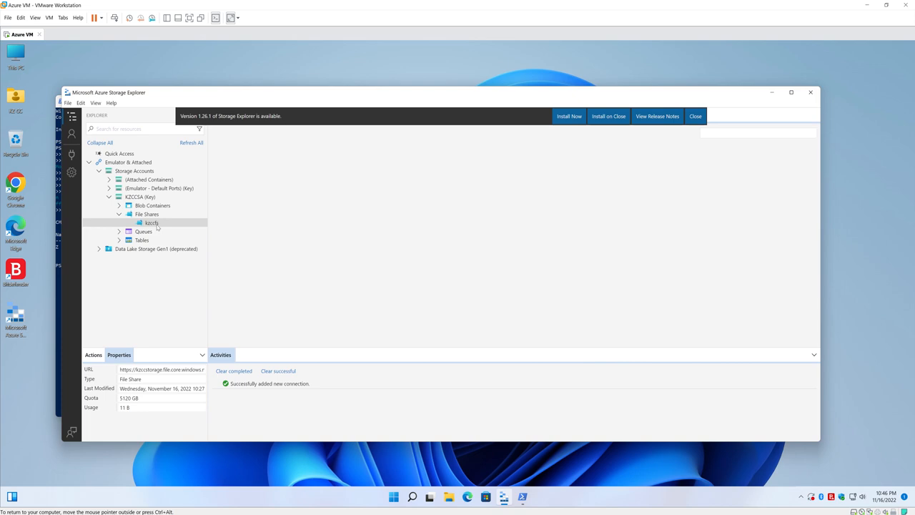
left_click(317, 191)
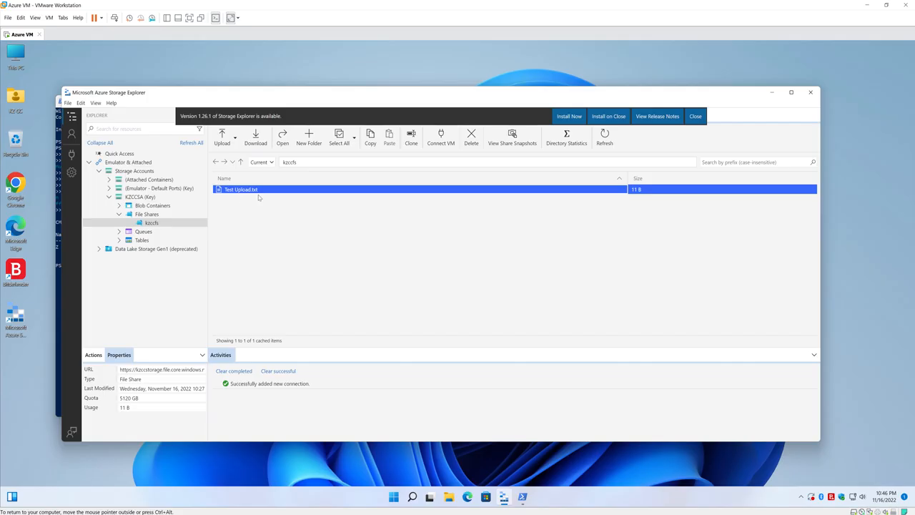
left_click(119, 206)
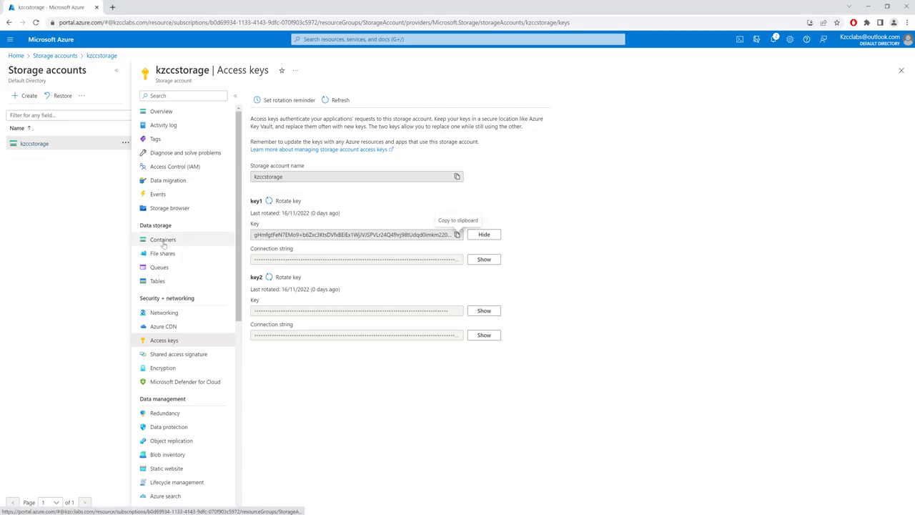
Switch to the Azure portal and create a private blob container named kzccbs in the kzccstorage account
left_click(163, 241)
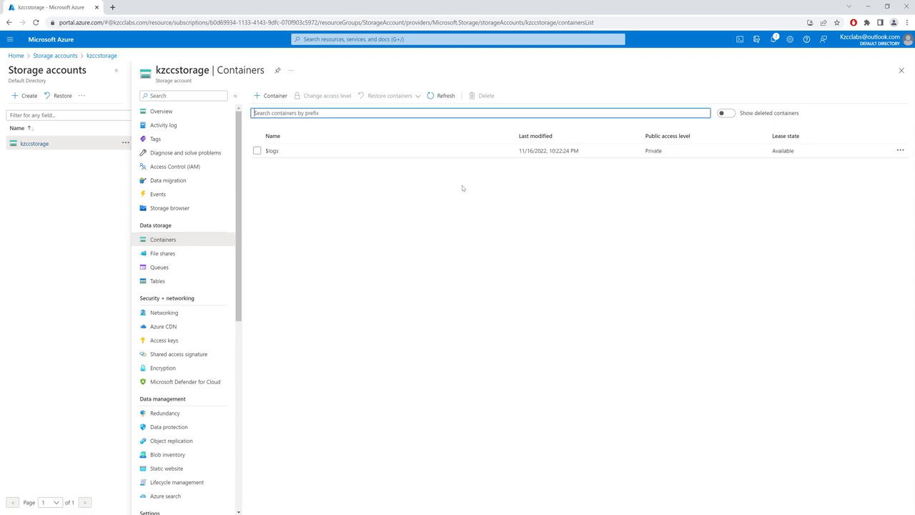
left_click(424, 320)
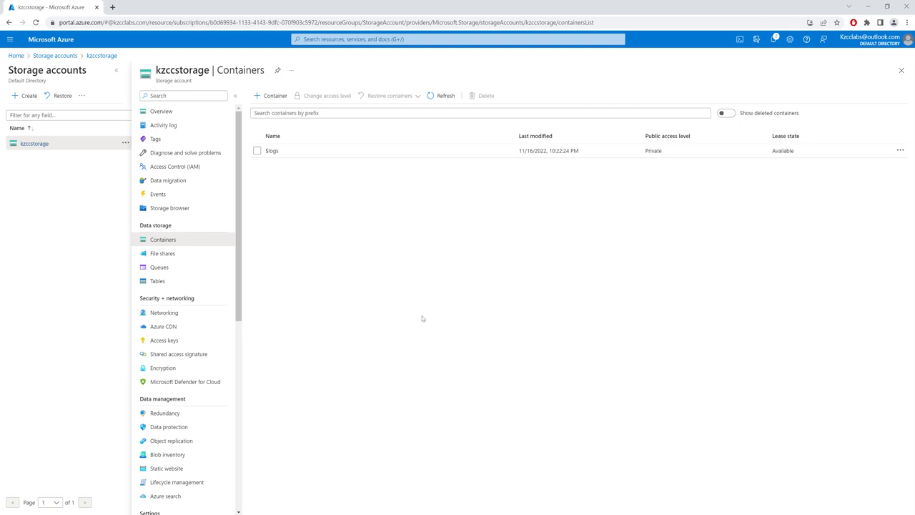
left_click(273, 95)
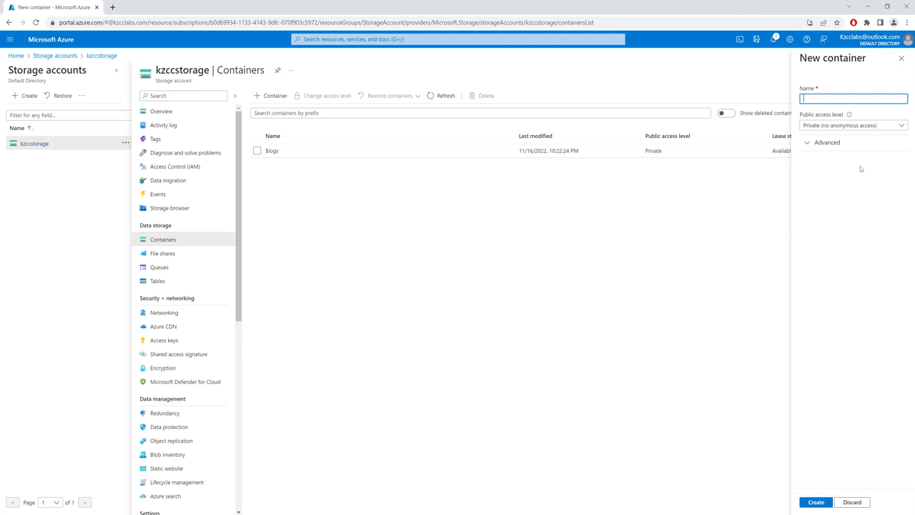
type("kzccbs")
left_click(814, 505)
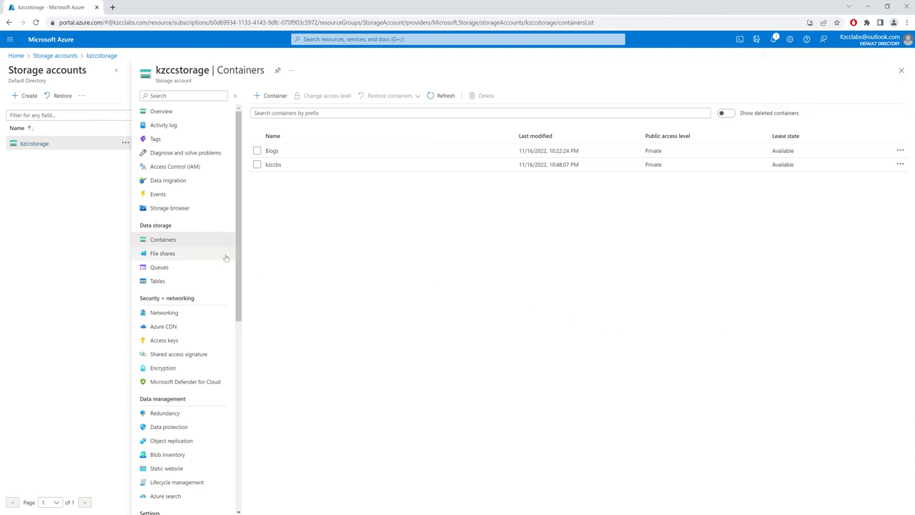
Open the kzccbs container and upload Test Upload.txt from the Downloads folder to it
left_click(284, 166)
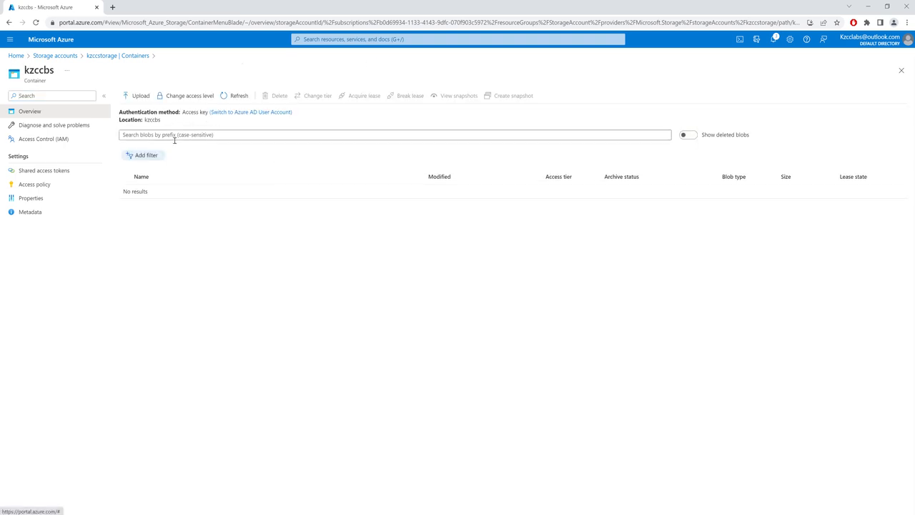
left_click(137, 96)
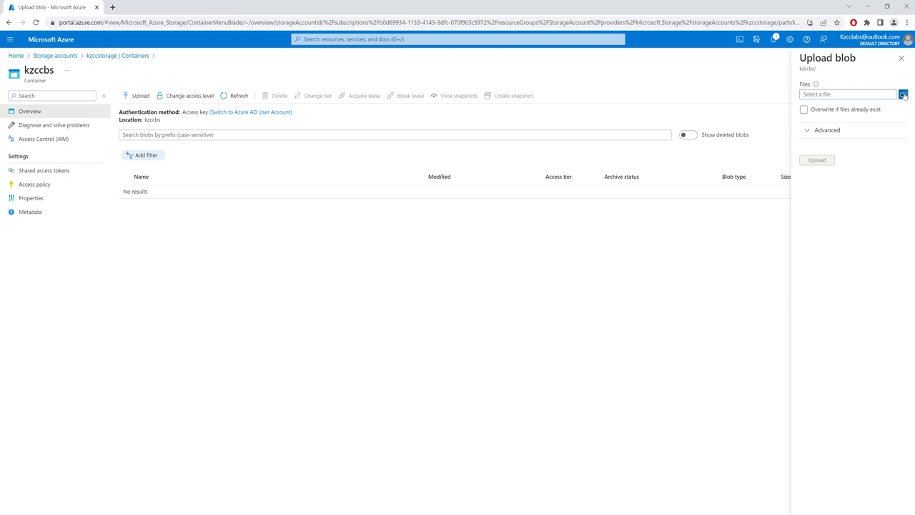
left_click(904, 94)
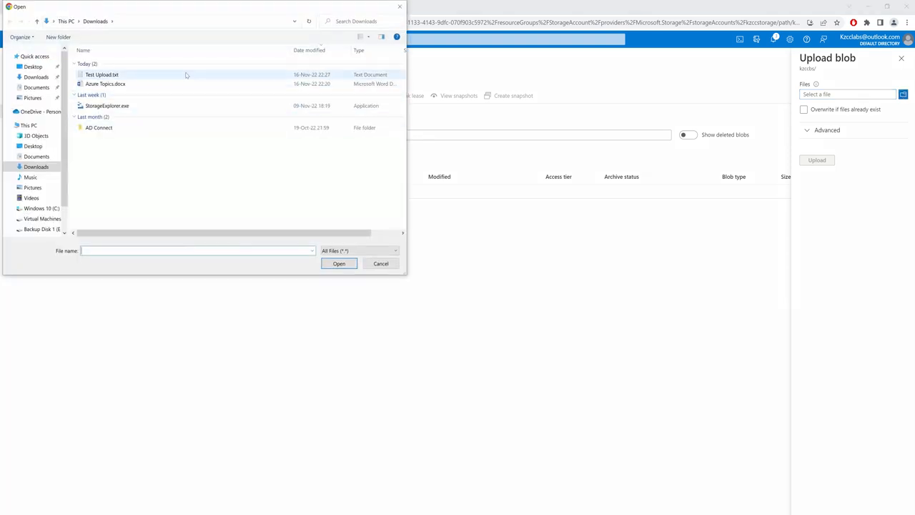
double_click(186, 74)
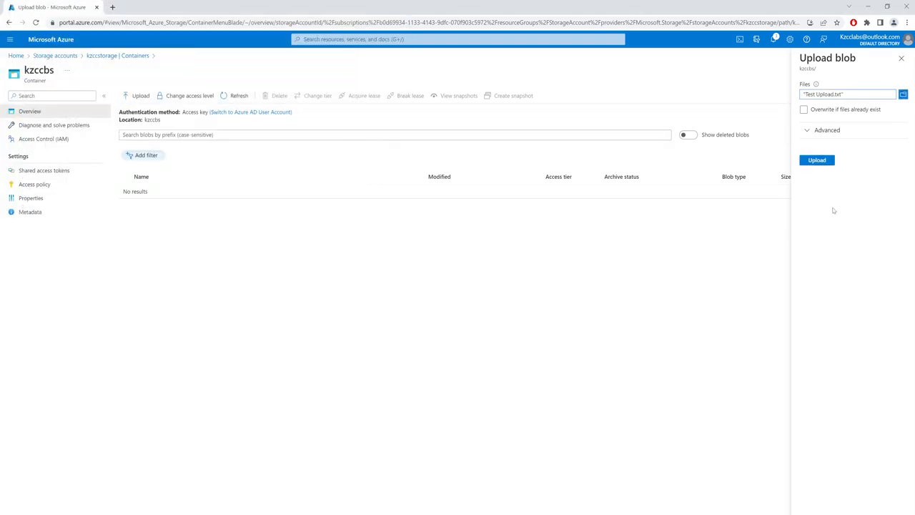
left_click(819, 163)
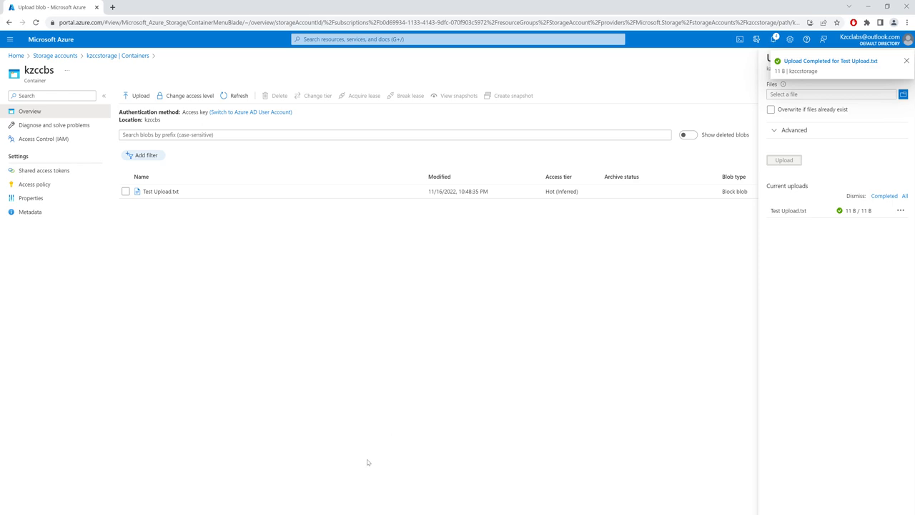
Switch back to Storage Explorer in the VM, refresh Storage Accounts, and expand the Blob Containers of KZCCSA
mouse_move(250, 512)
left_click(250, 483)
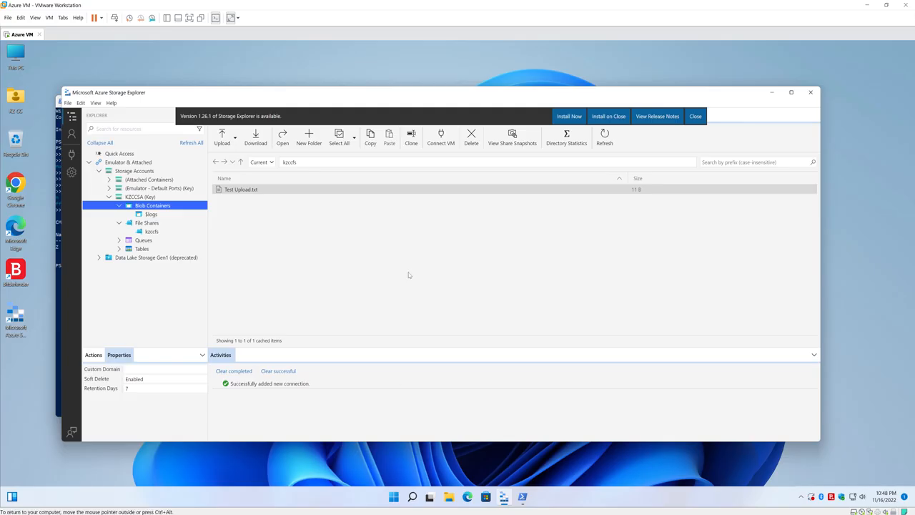
right_click(131, 172)
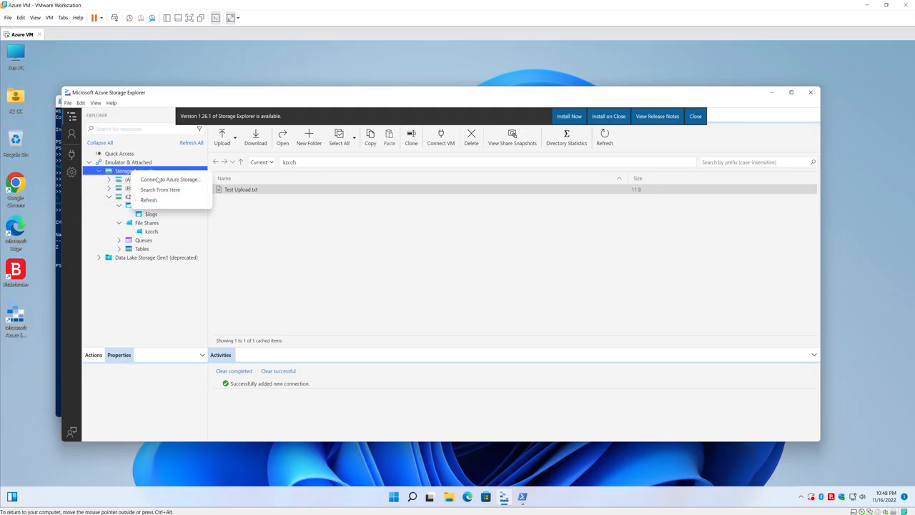
left_click(163, 202)
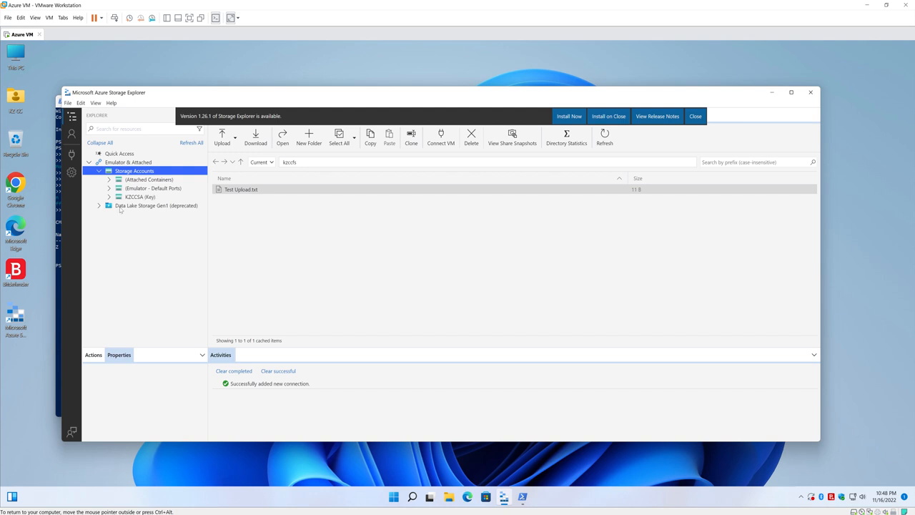
left_click(109, 197)
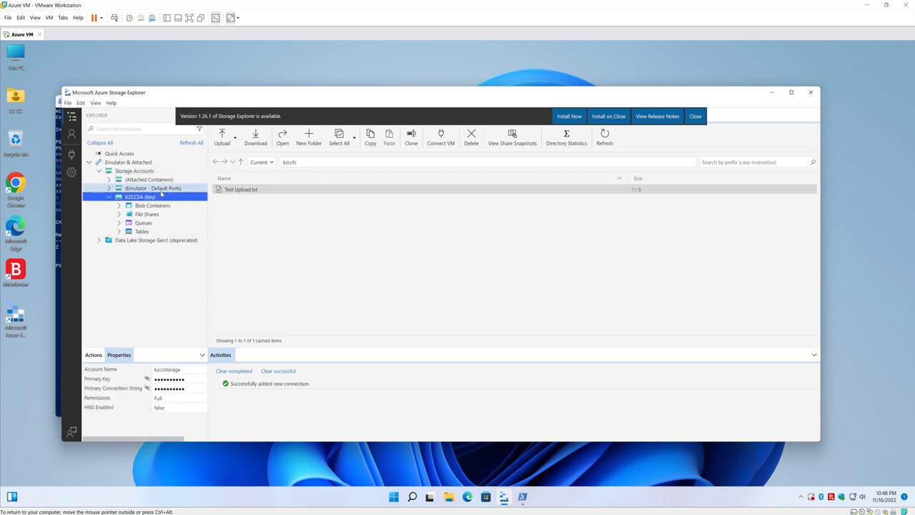
left_click(120, 206)
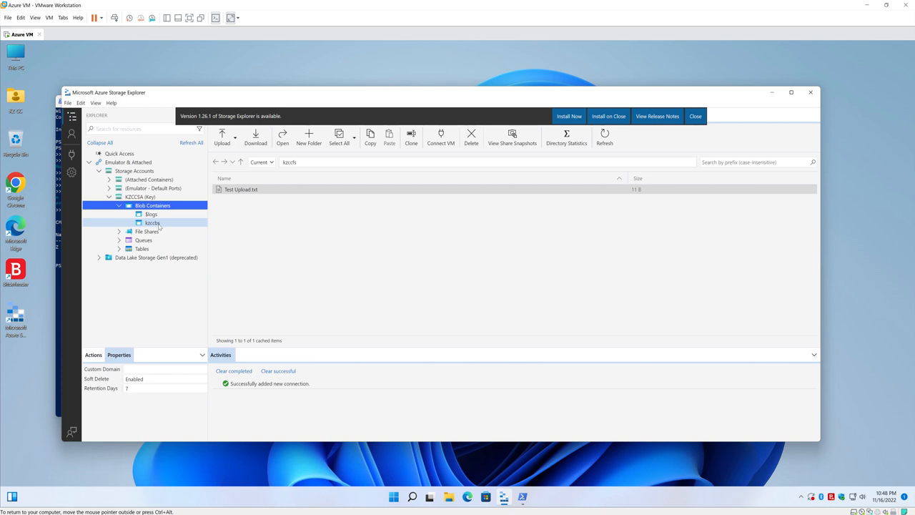
Open the kzccbs blob container under KZCCSA and view its Test Upload.txt file
left_click(153, 222)
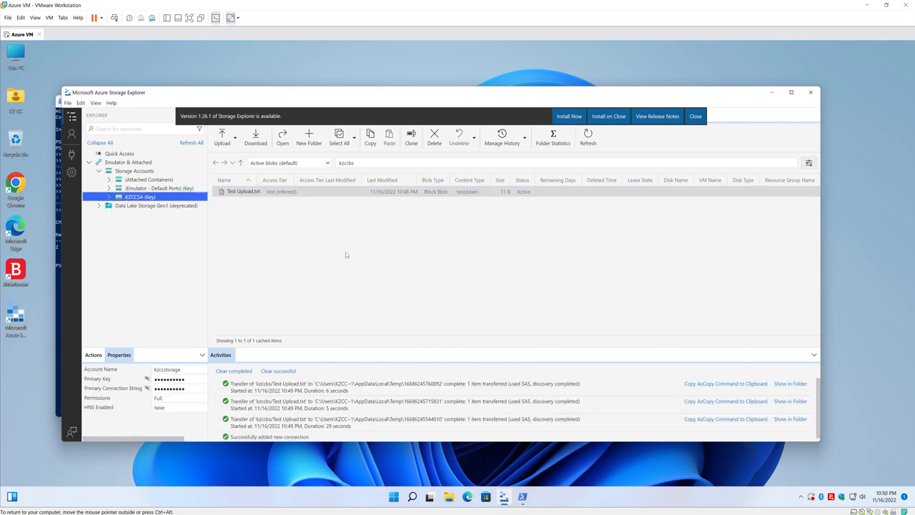
left_click(346, 255)
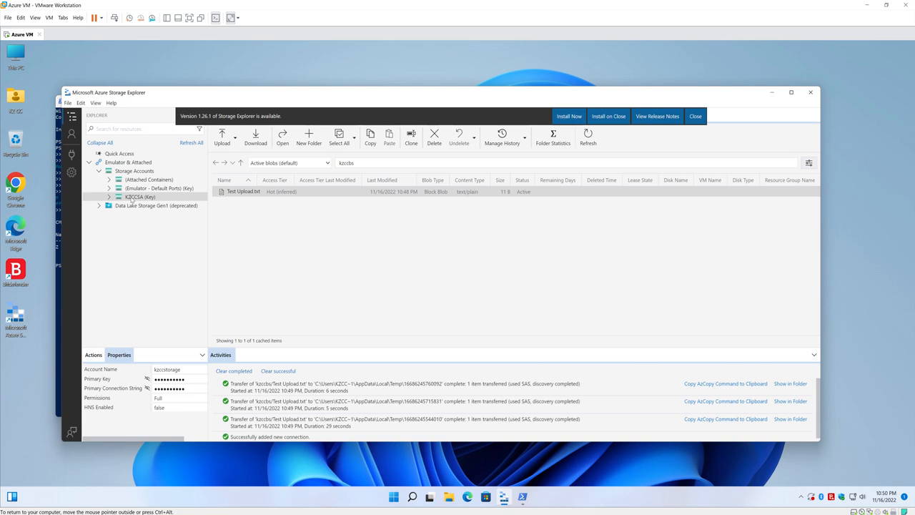
Detach the KZCCSA storage account connection, confirm the removal, and close Storage Explorer
right_click(131, 200)
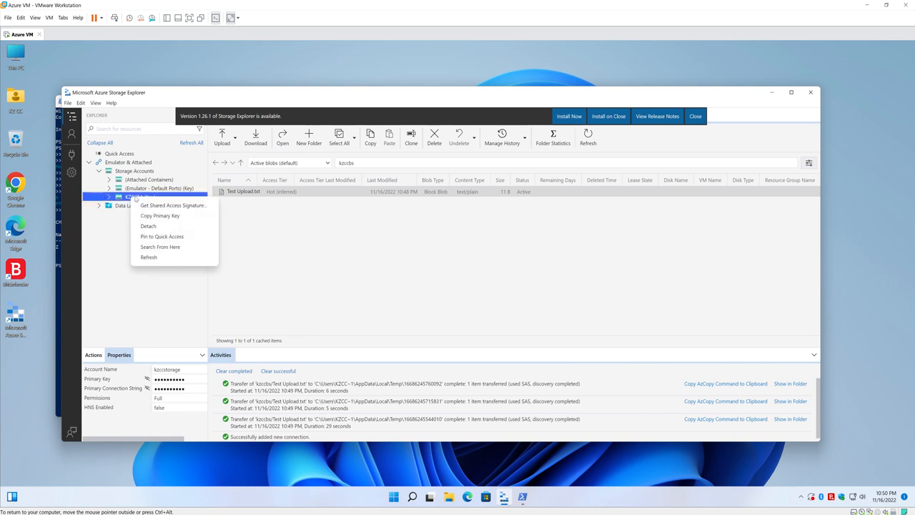
left_click(149, 226)
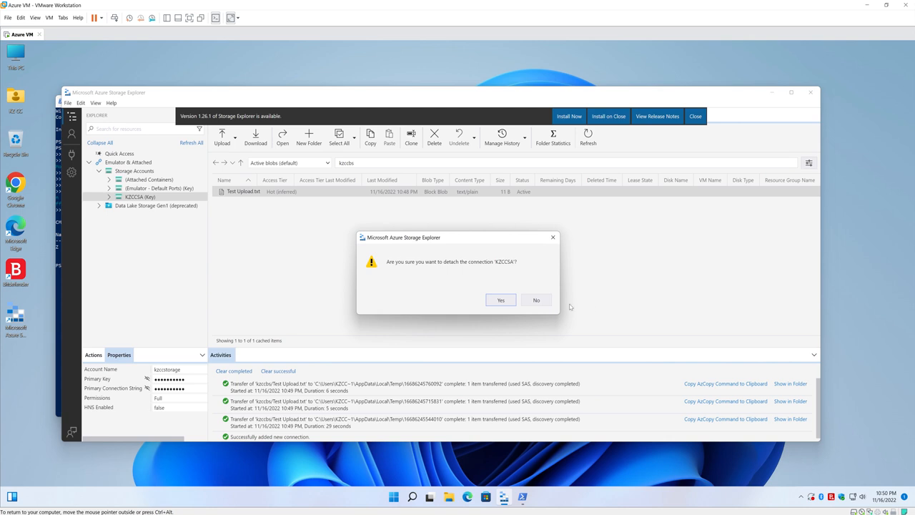
left_click(502, 300)
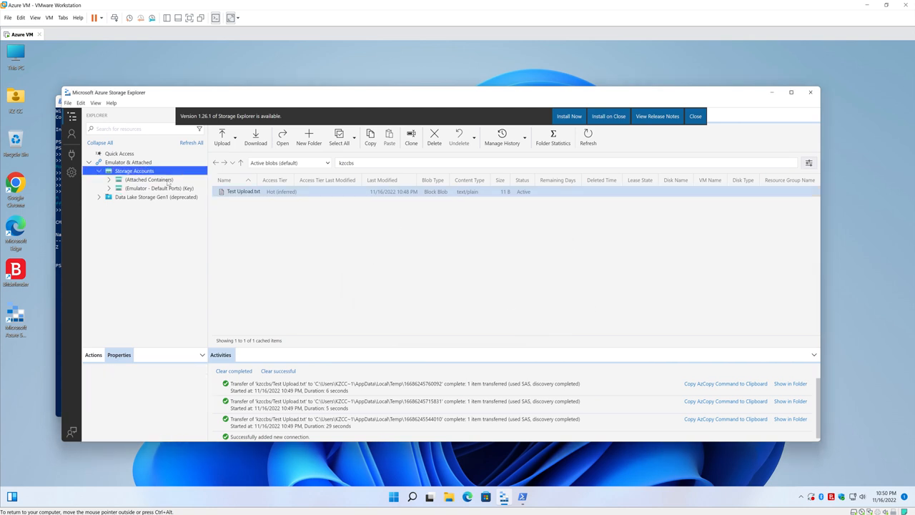
left_click(812, 93)
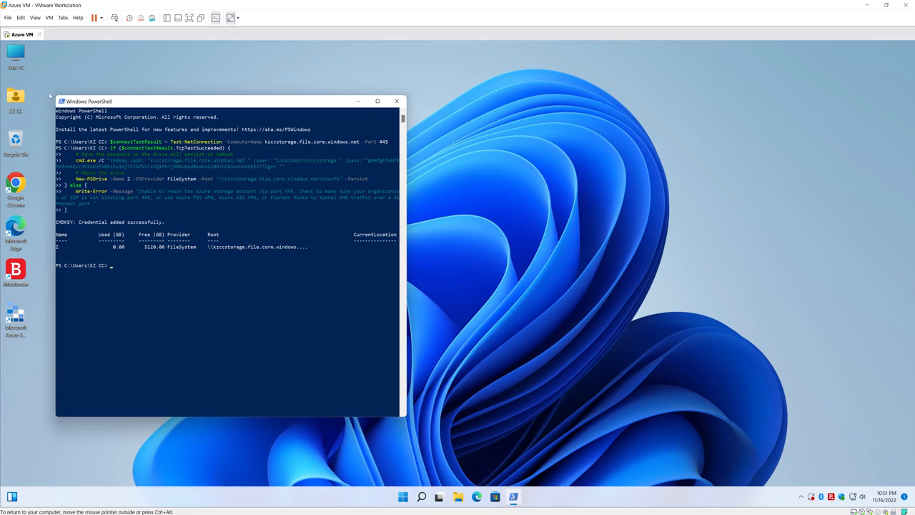
Open This PC in File Explorer and disconnect the kzccfs network drive
left_click(21, 56)
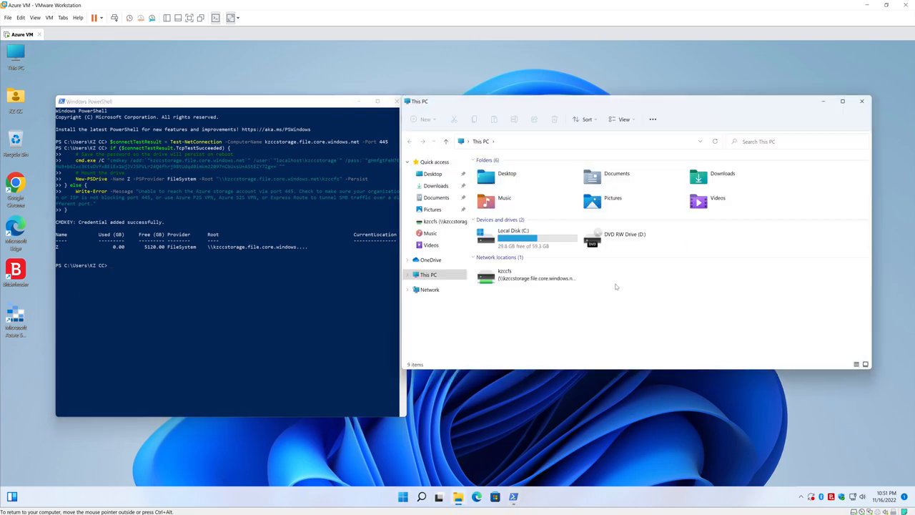
left_click(512, 281)
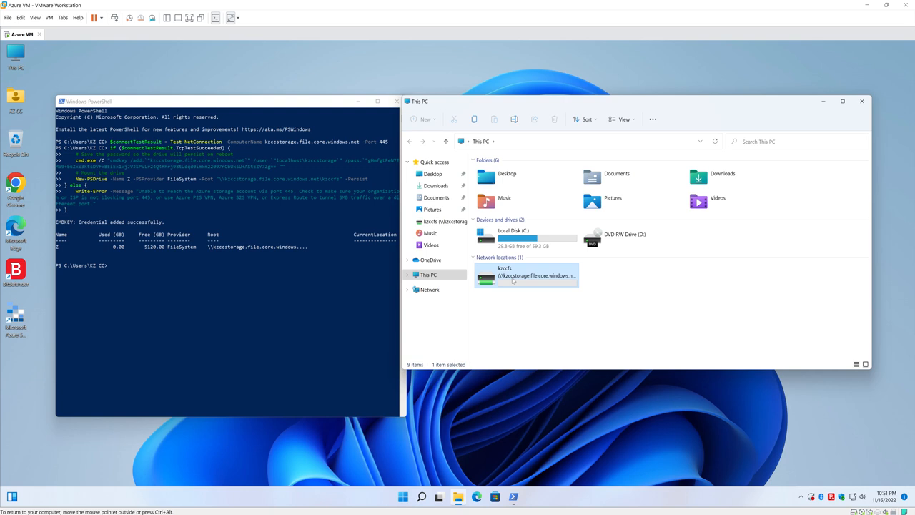
right_click(512, 281)
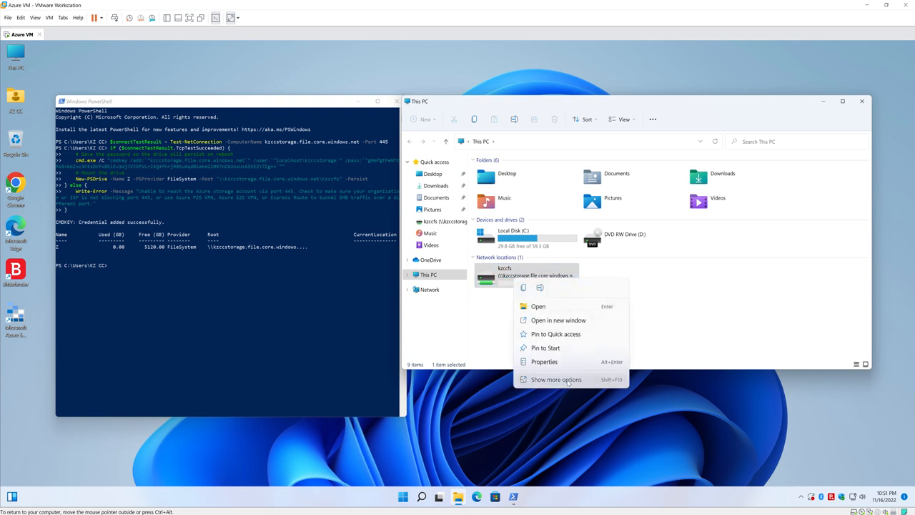
left_click(557, 380)
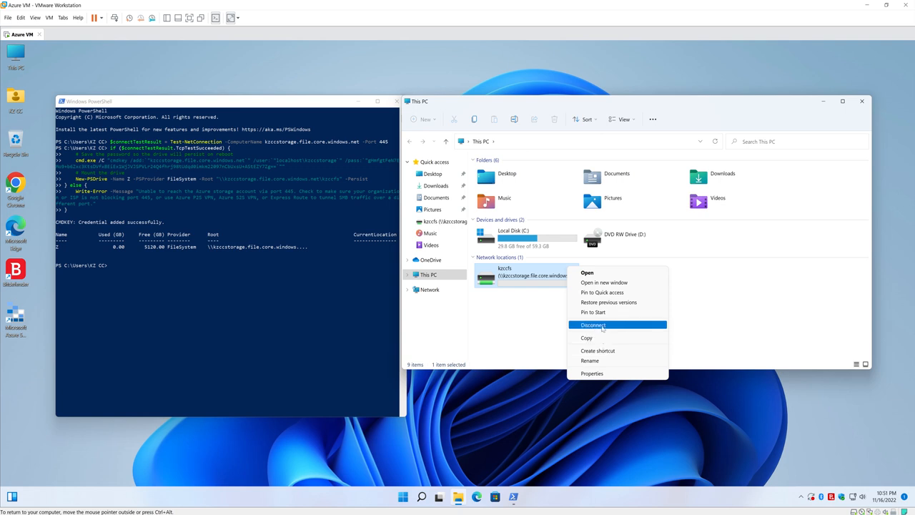
left_click(603, 328)
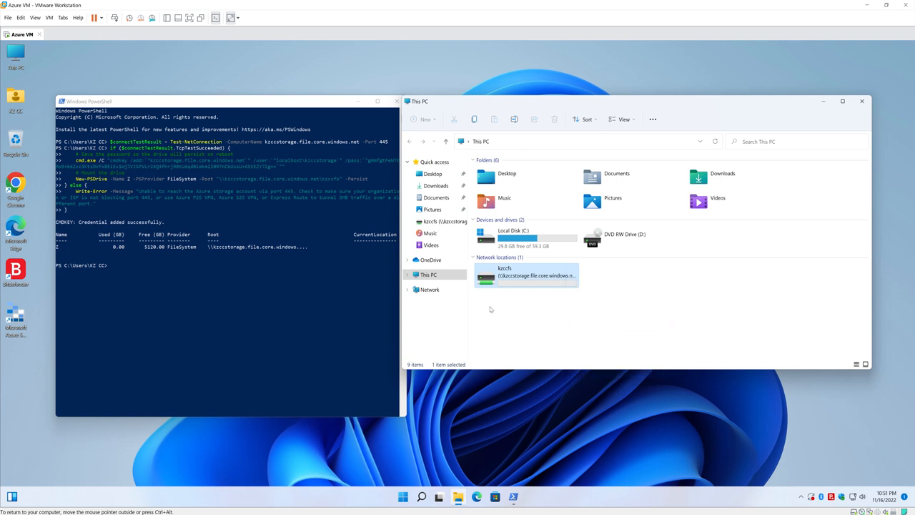